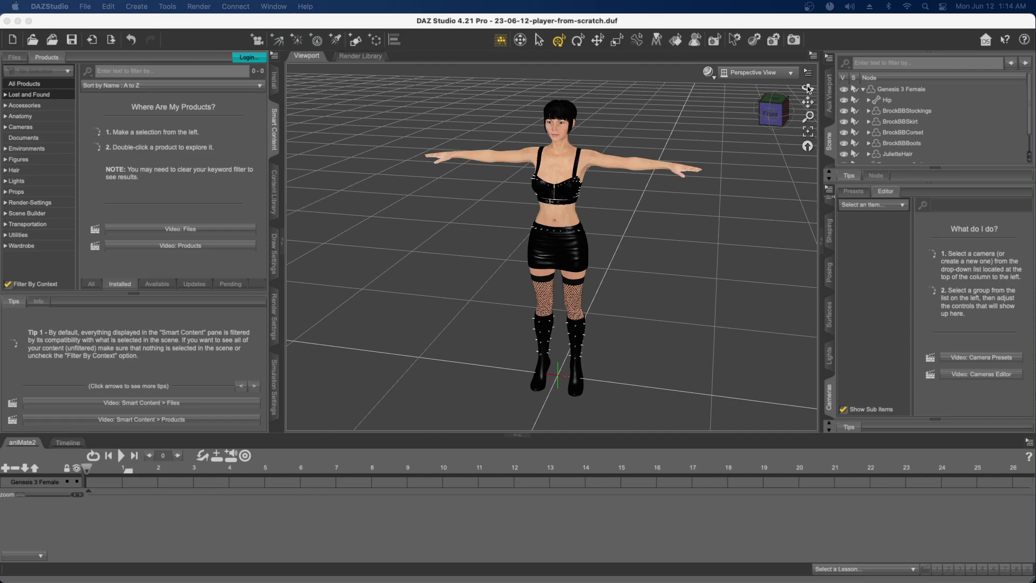
# - Orbit the viewport slightly around the T-posed Genesis 3 Female figure
pyautogui.moveTo(808, 88); pyautogui.dragTo(795, 96)
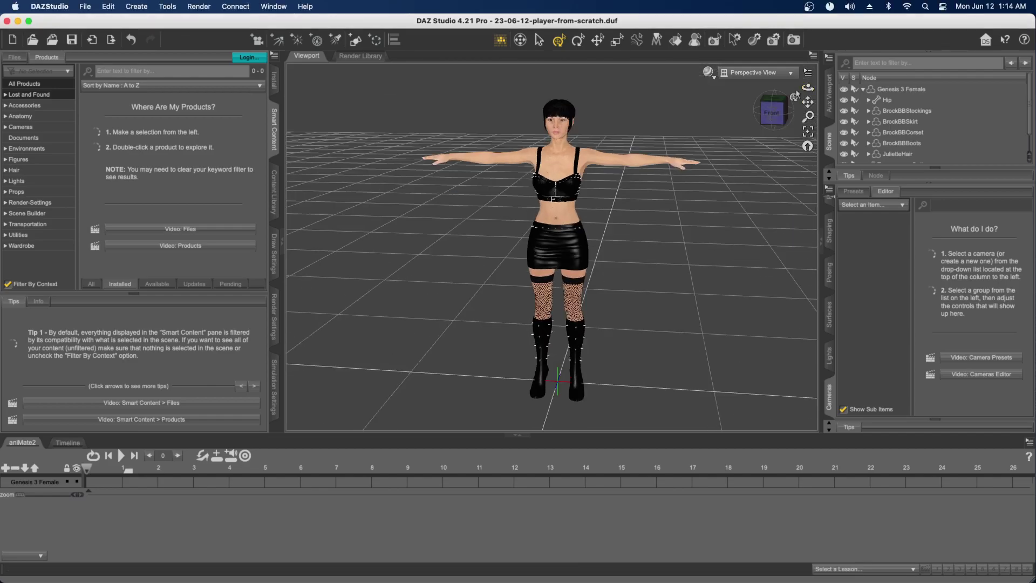
# - Try File > Send To > Daz To Blender, dismiss the selection warning, then select Genesis 3 Female
pyautogui.click(91, 10)
pyautogui.moveTo(141, 159)
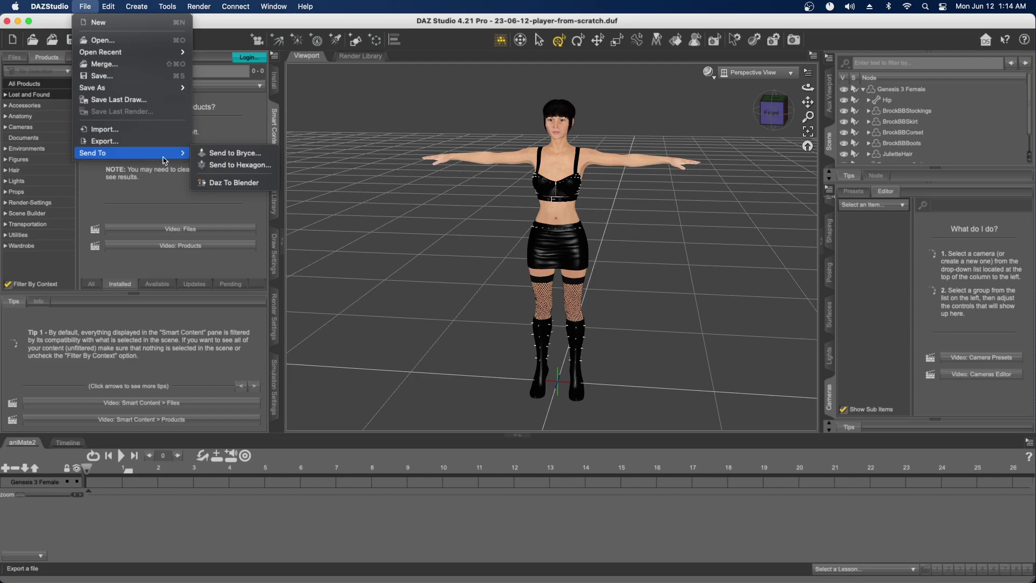
pyautogui.click(245, 184)
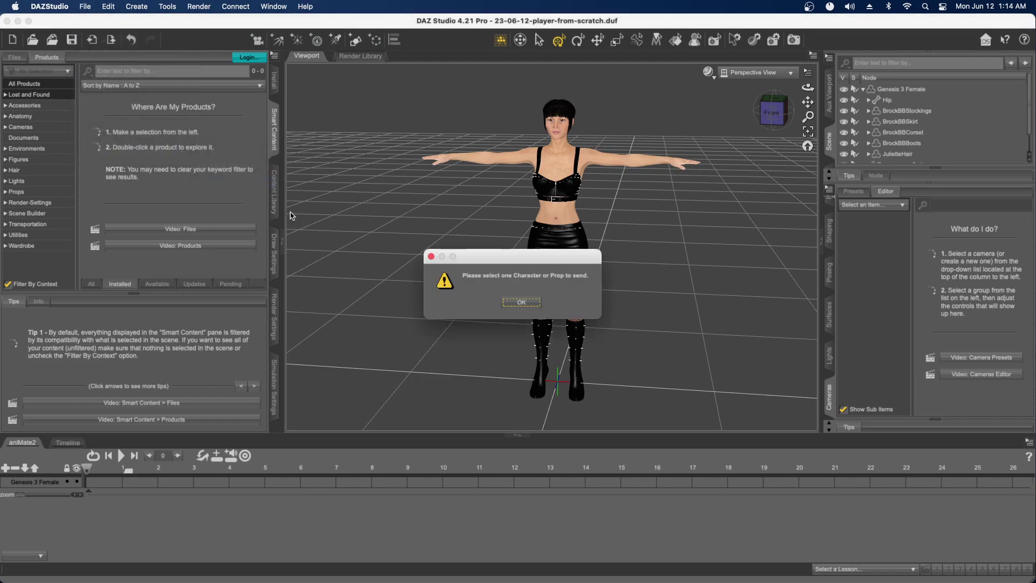
pyautogui.click(519, 303)
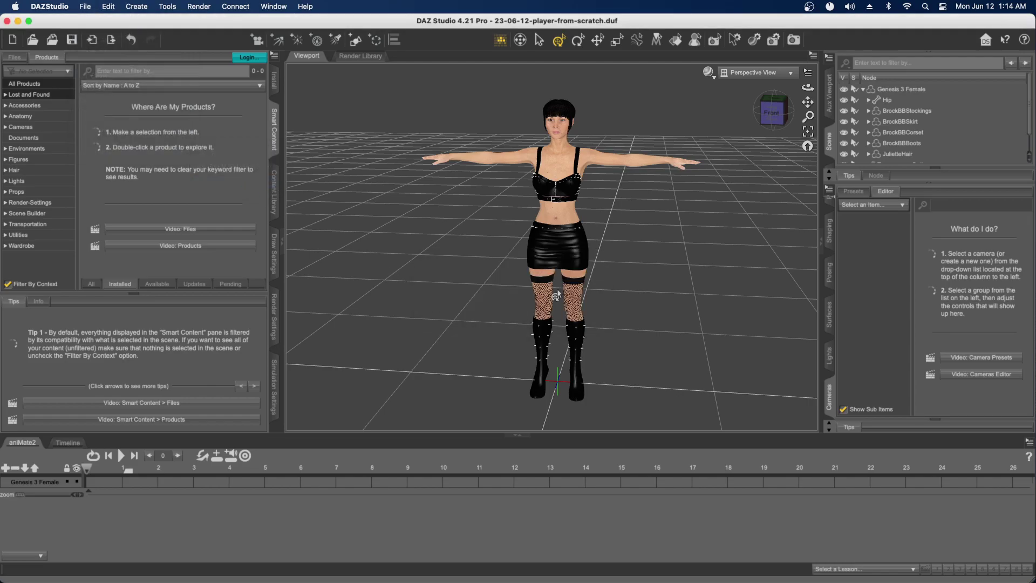
pyautogui.click(906, 90)
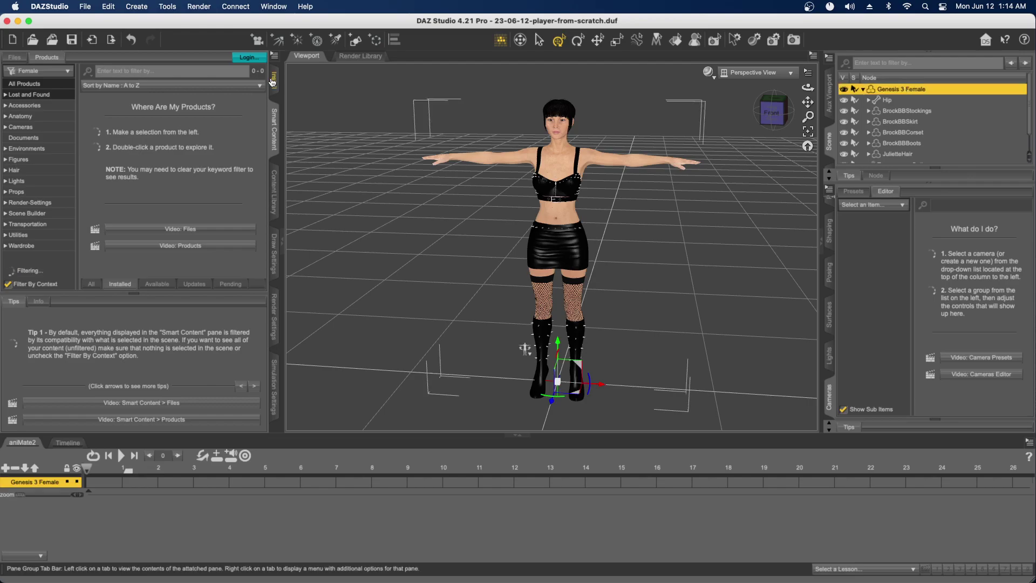
pyautogui.click(85, 6)
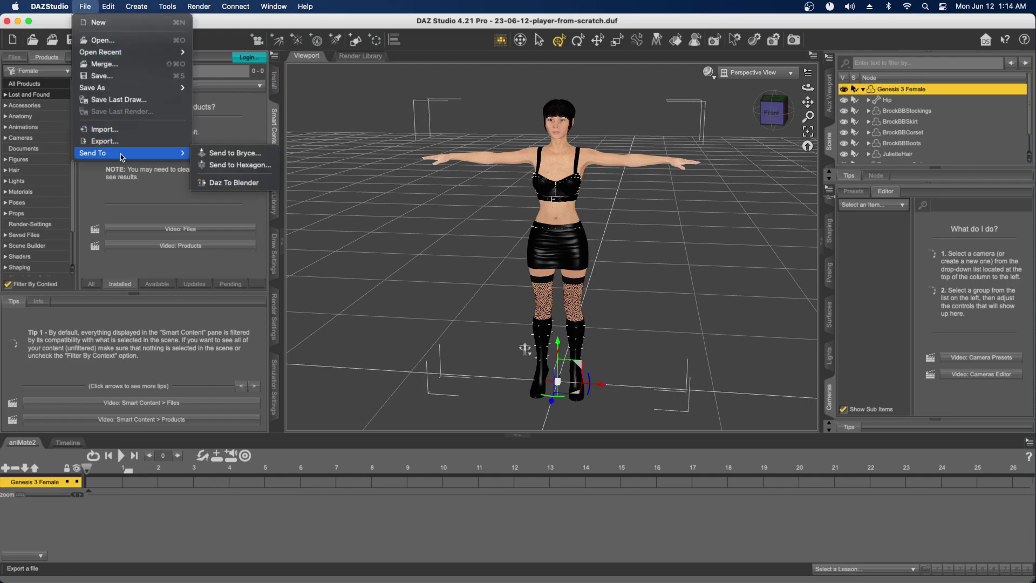
# - Set the Blender Plugin Installer to Custom Addon Path in the bridge dialog and start installing
pyautogui.click(232, 183)
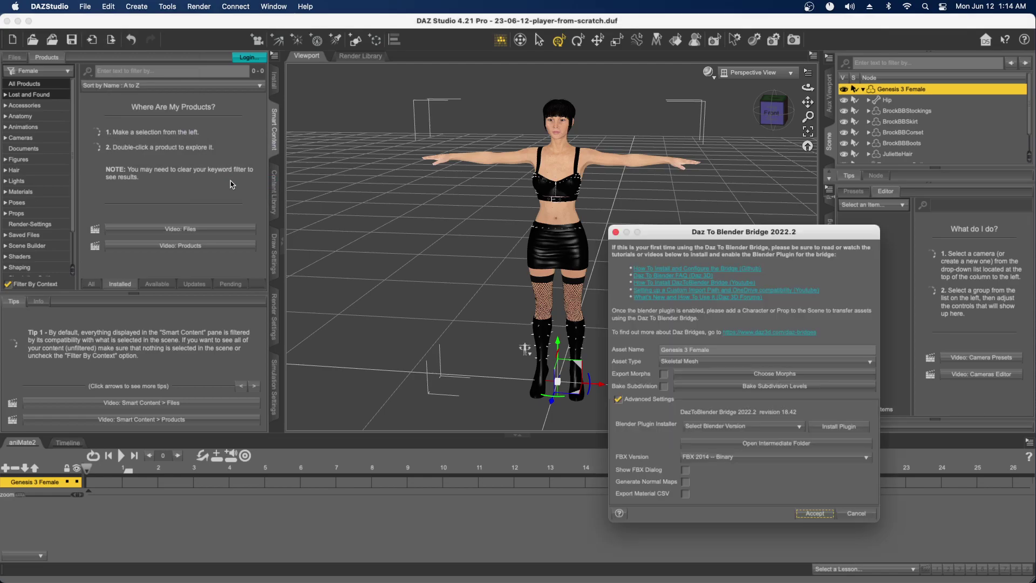
pyautogui.moveTo(682, 239); pyautogui.dragTo(244, 119)
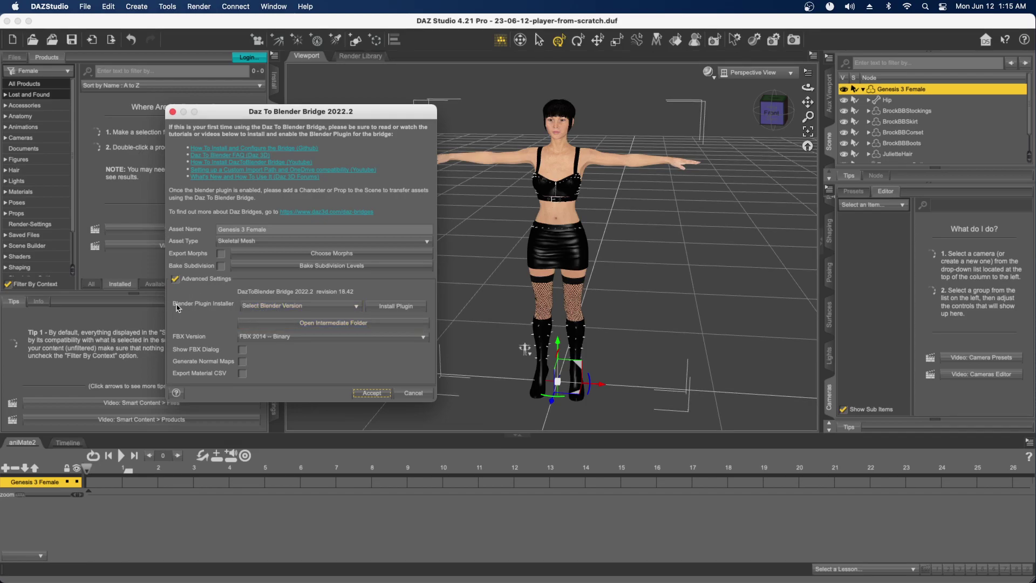
pyautogui.click(299, 306)
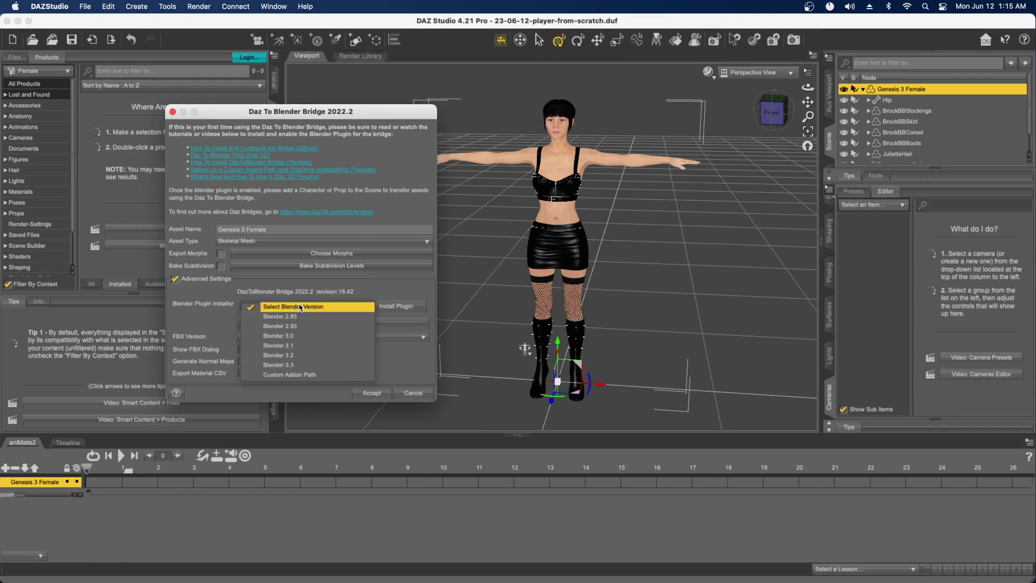
pyautogui.click(293, 376)
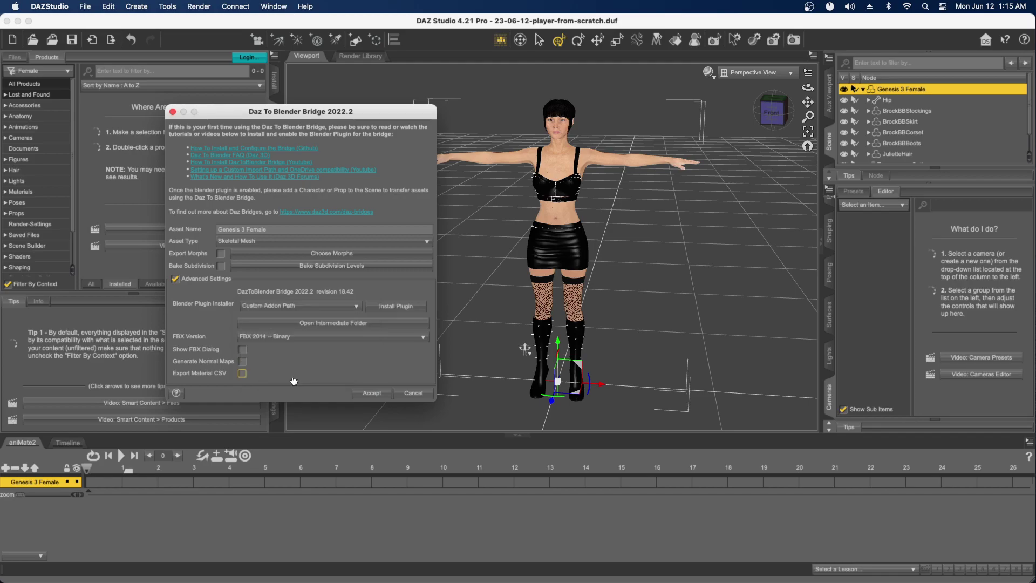
pyautogui.click(390, 307)
# - Bring up the install-location folder chooser and browse it to the Desktop
pyautogui.click(388, 307)
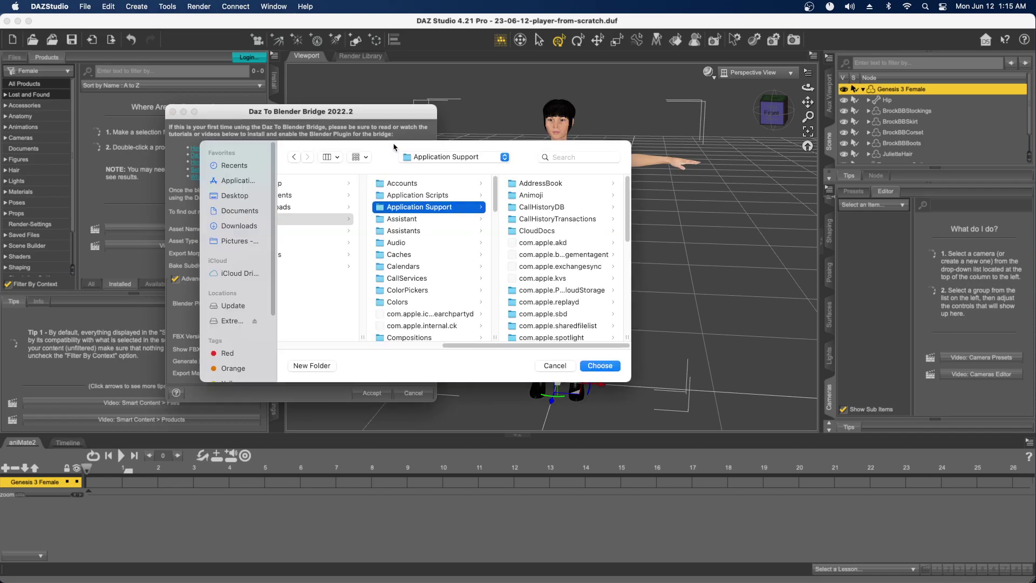
pyautogui.moveTo(395, 146); pyautogui.dragTo(305, 184)
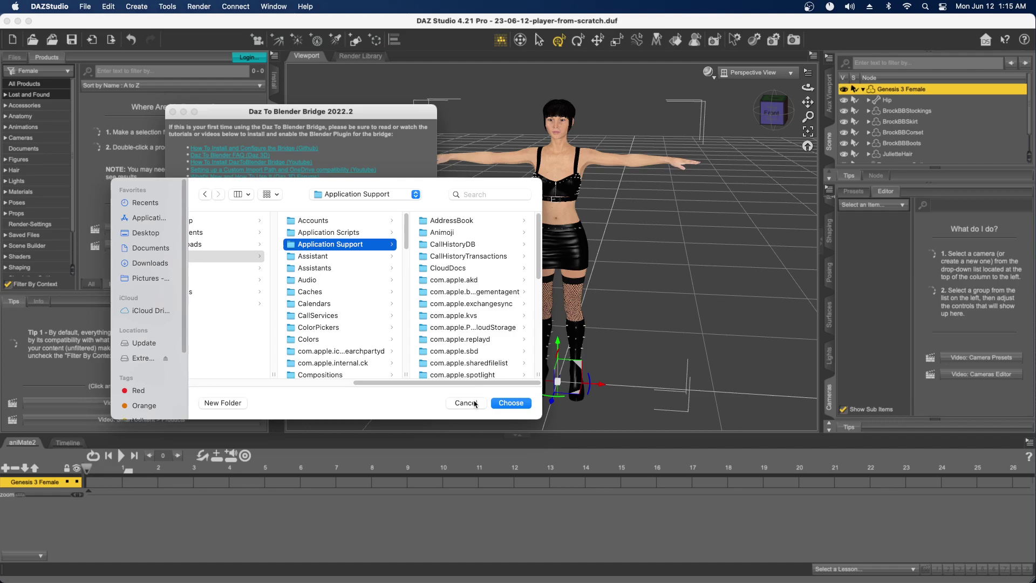
pyautogui.click(133, 238)
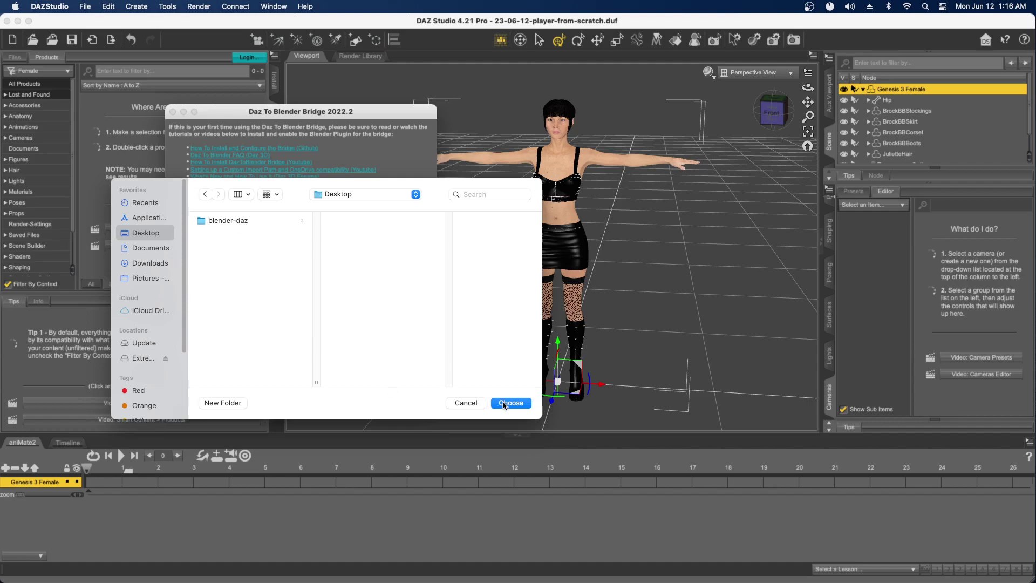
pyautogui.click(471, 404)
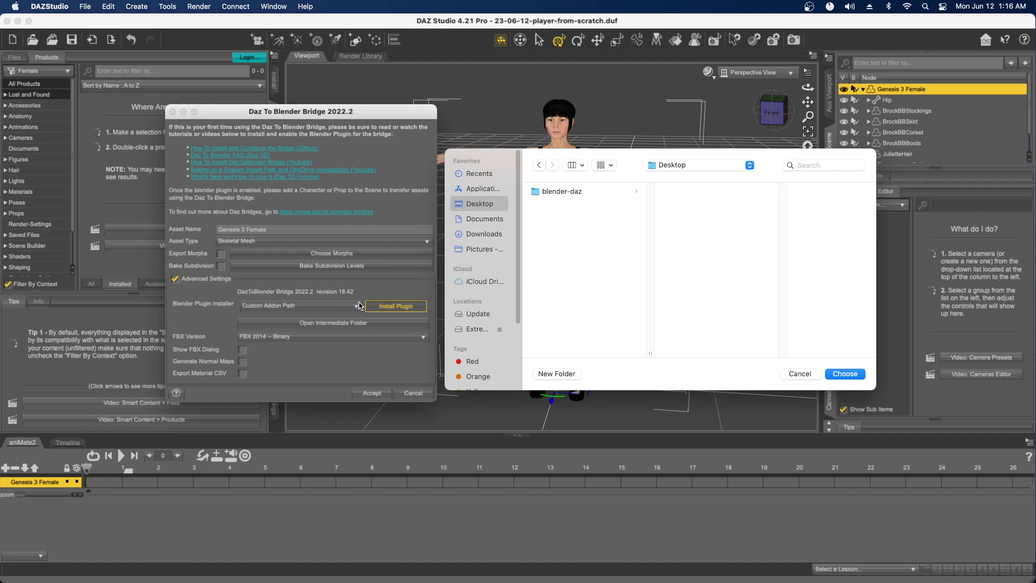
# - Create a 'd2b' folder on the Desktop and choose it as the plugin install location
pyautogui.click(556, 375)
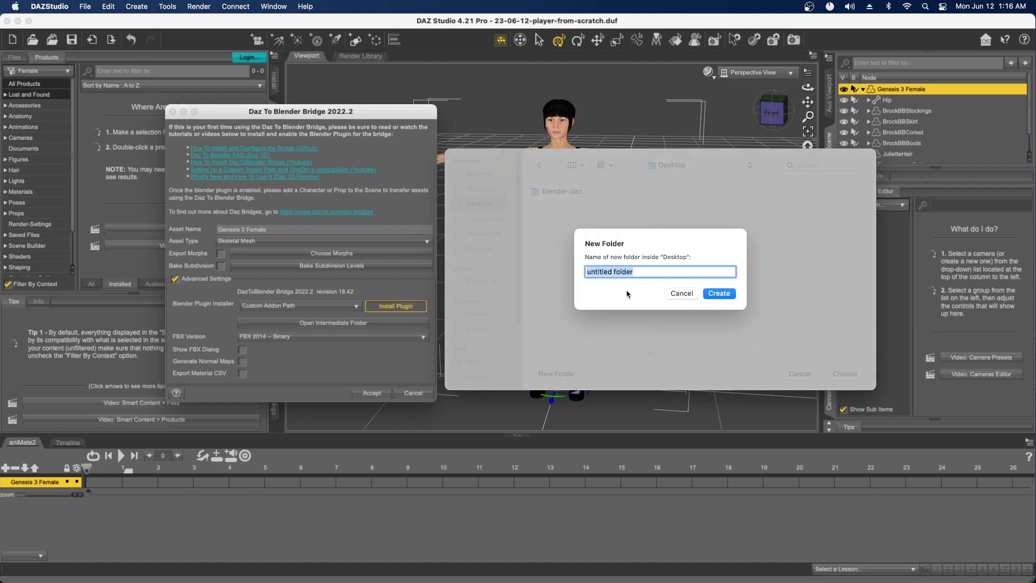
pyautogui.write('d2b')
pyautogui.click(707, 294)
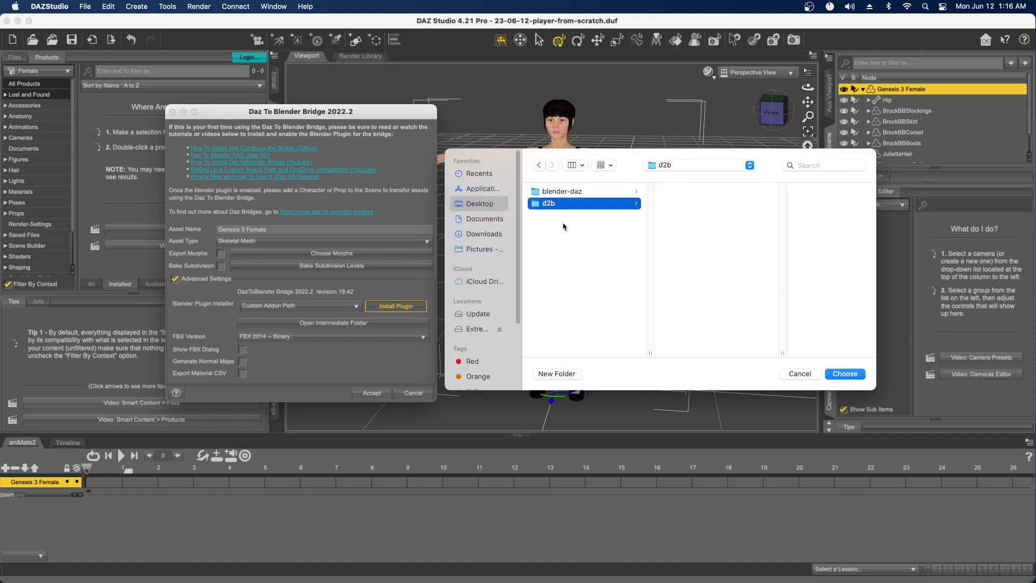
pyautogui.click(837, 374)
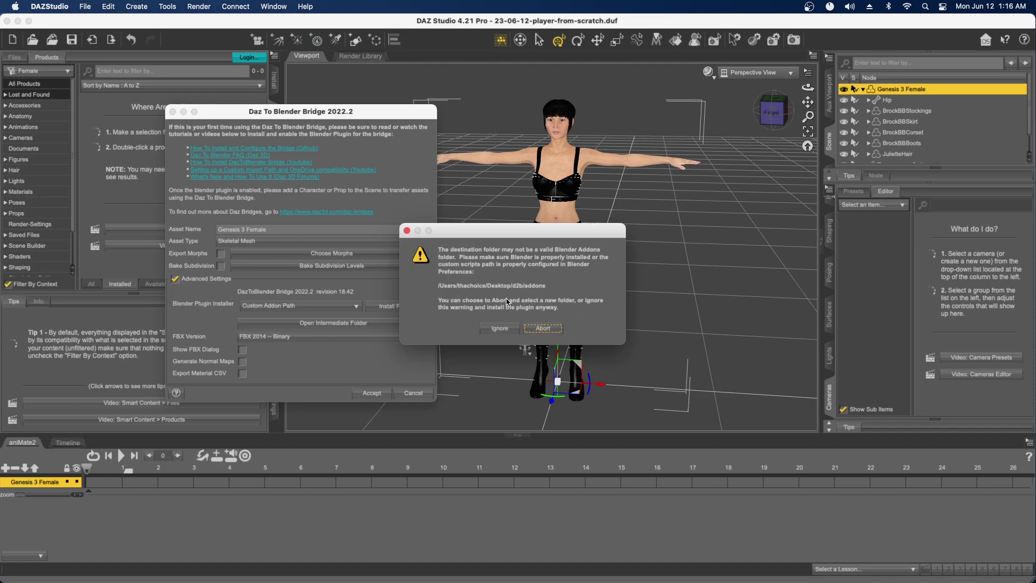
# - Ignore the warning to install the plugin into d2b/addons, close the bridge, and minimise DAZ Studio
pyautogui.click(500, 332)
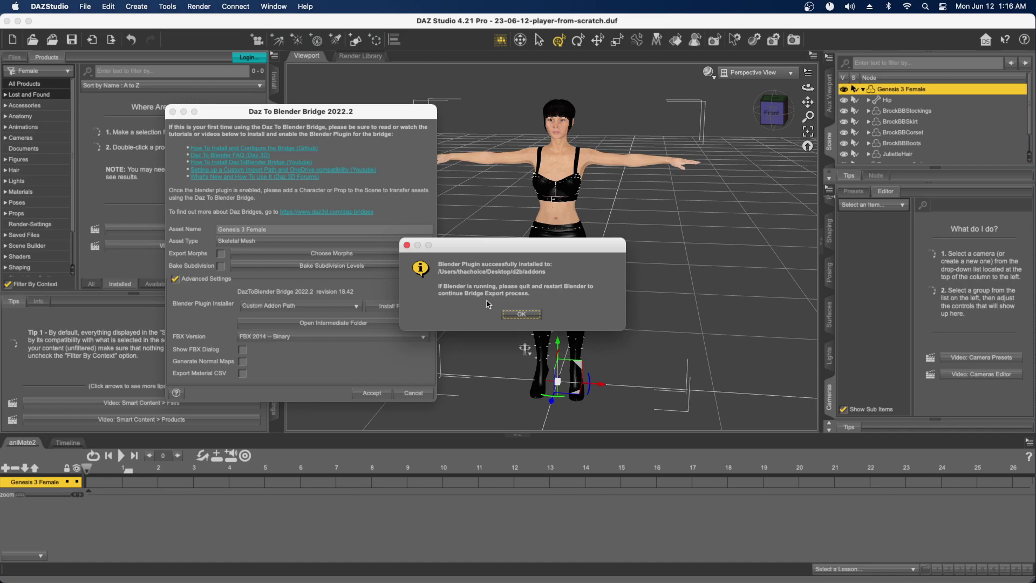
pyautogui.click(509, 313)
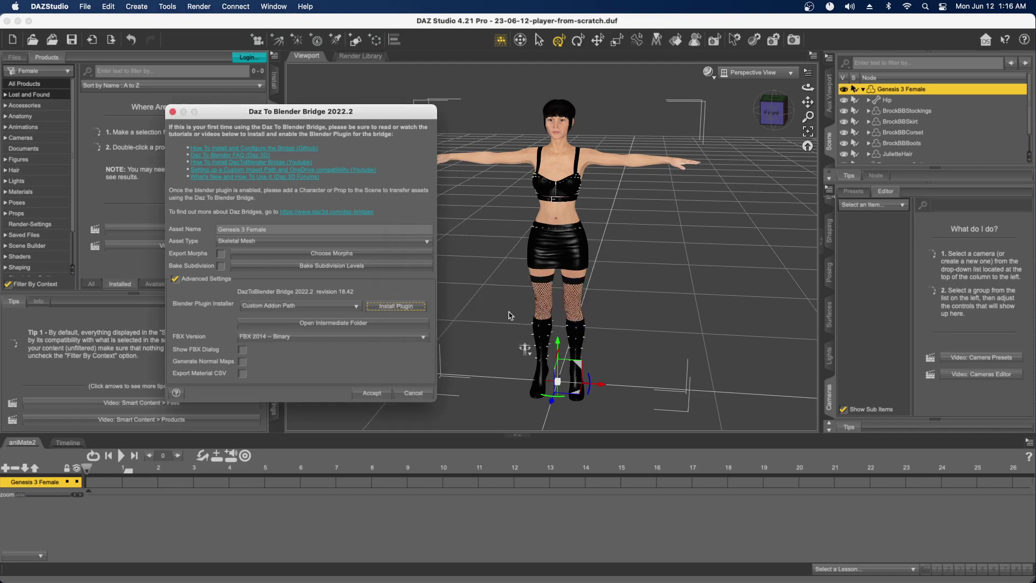
pyautogui.click(419, 395)
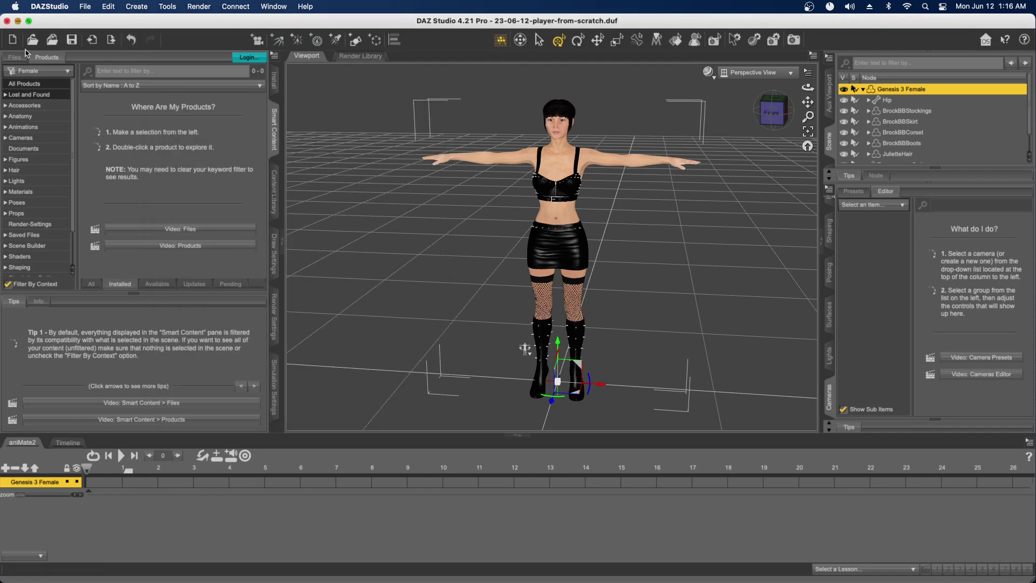
pyautogui.click(17, 21)
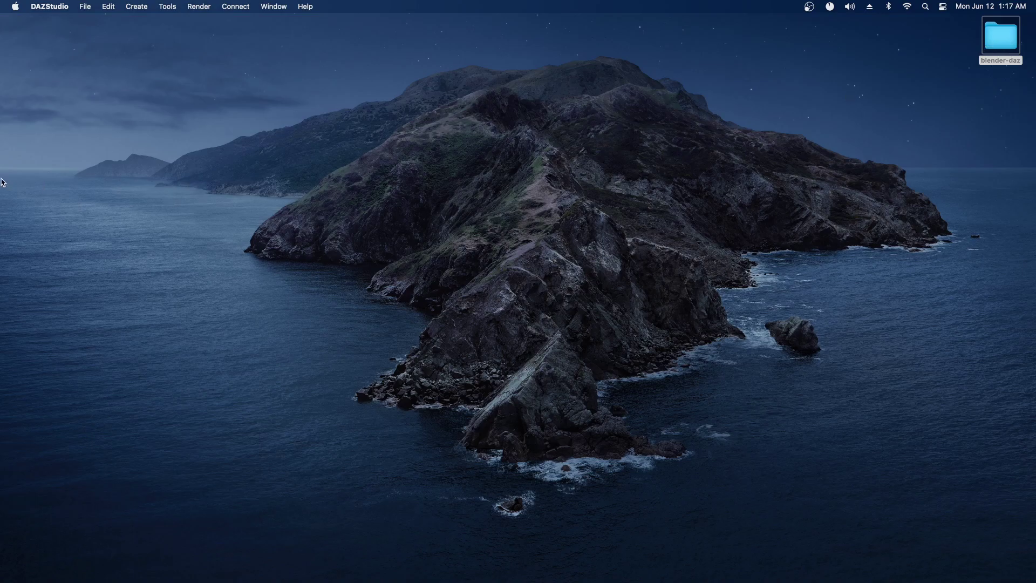
# - Open the Desktop d2b folder and inspect the DTB add-on's Python files inside addons
pyautogui.moveTo(0, 183); pyautogui.dragTo(682, 109)
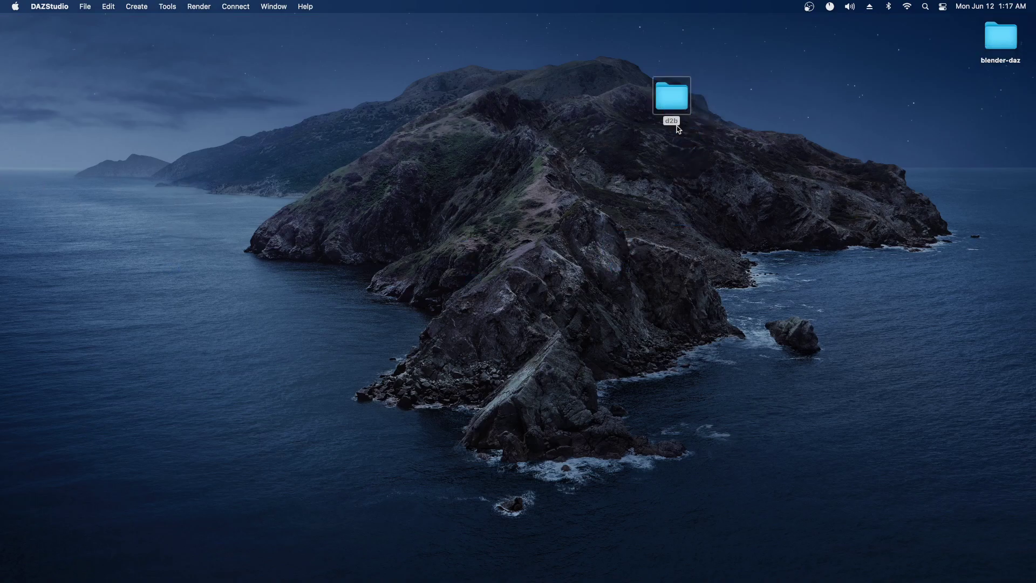
pyautogui.doubleClick(682, 109)
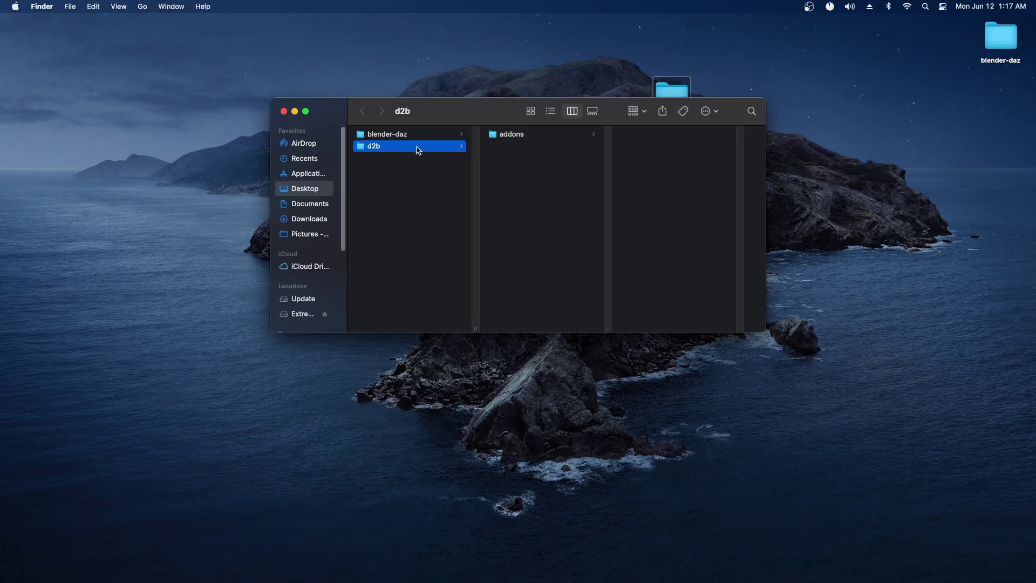
pyautogui.click(521, 136)
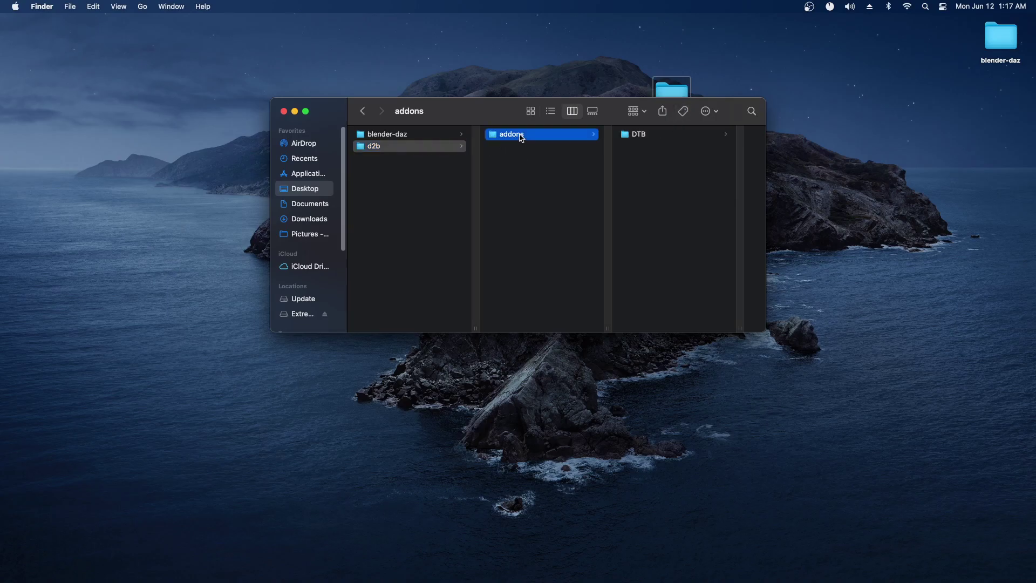
pyautogui.click(639, 137)
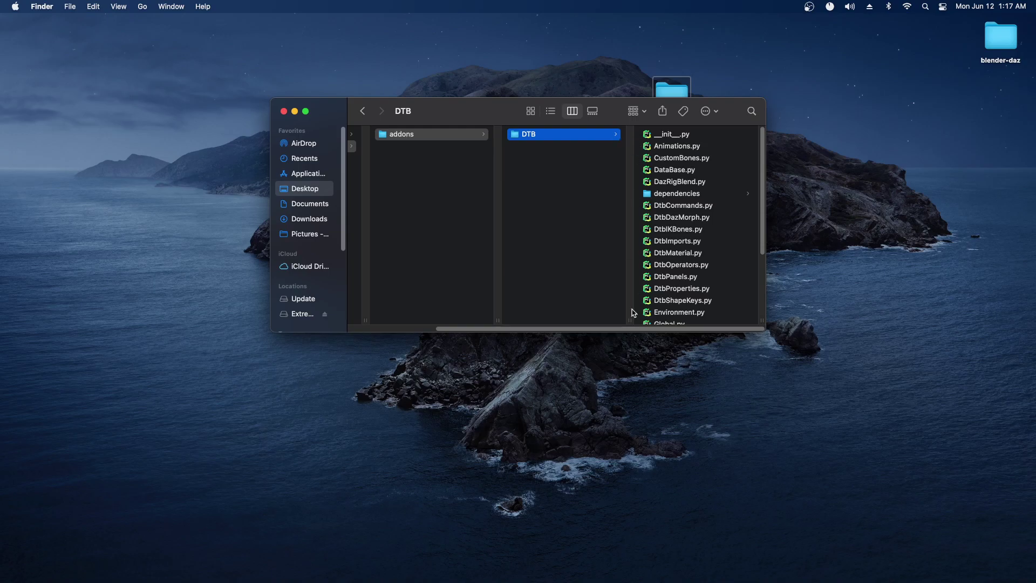
pyautogui.hscroll(2, 538, 324)
pyautogui.hscroll(-2, 538, 324)
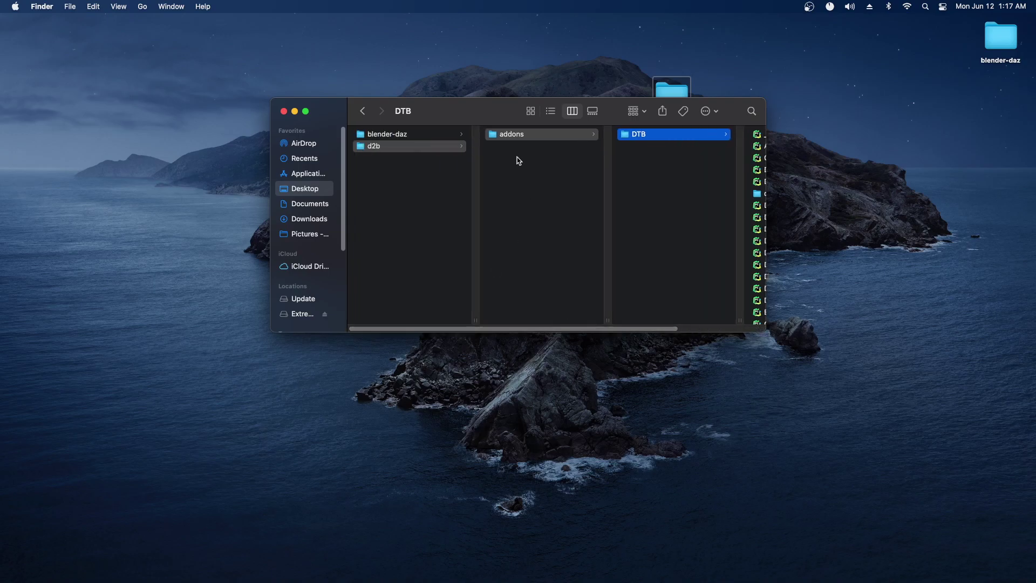
pyautogui.click(514, 139)
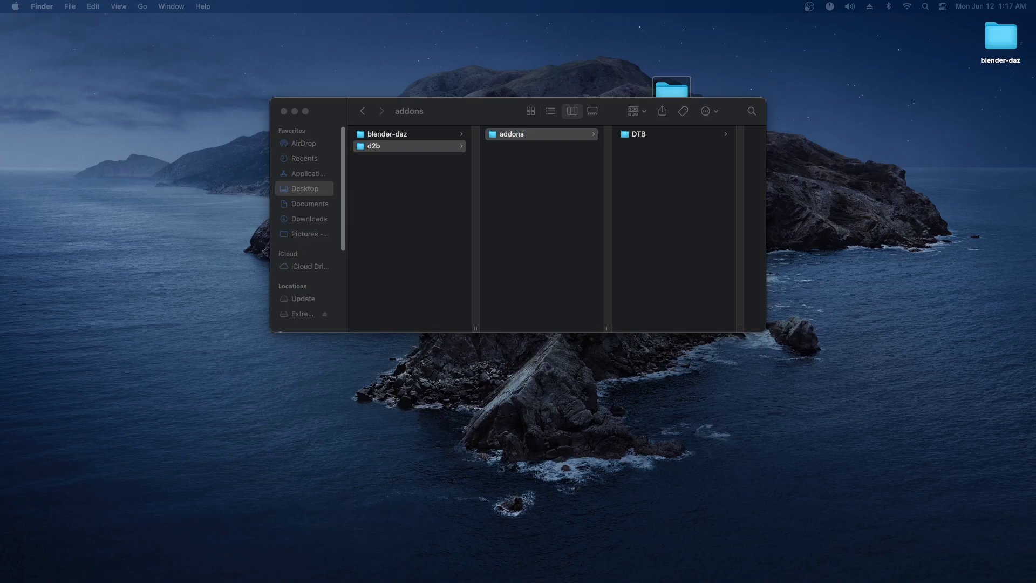
# - Open Blender's package contents down to Contents/Resources/3.5/scripts/addons in a second Finder window
pyautogui.click(62, 462)
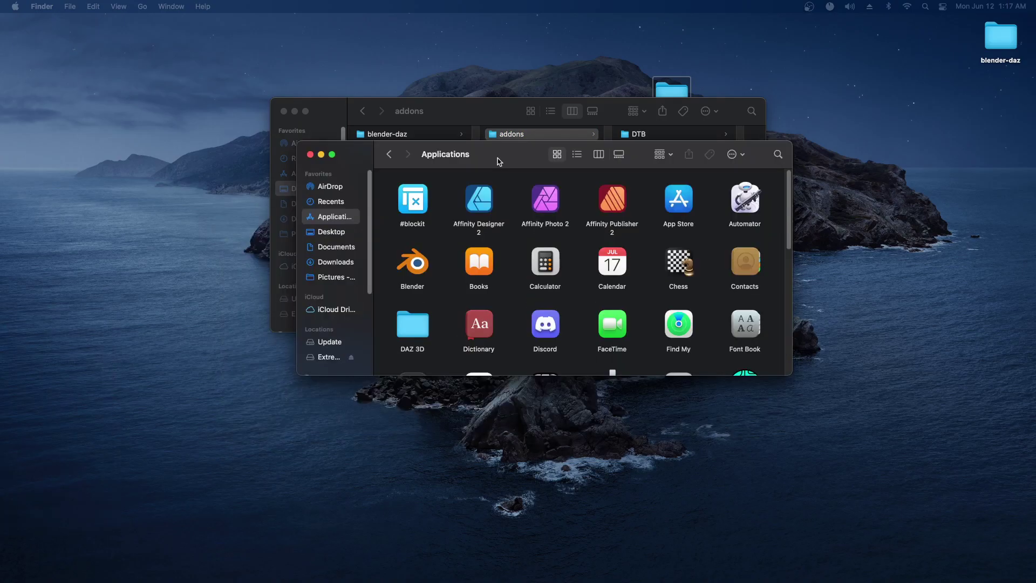
pyautogui.moveTo(481, 161); pyautogui.dragTo(457, 326)
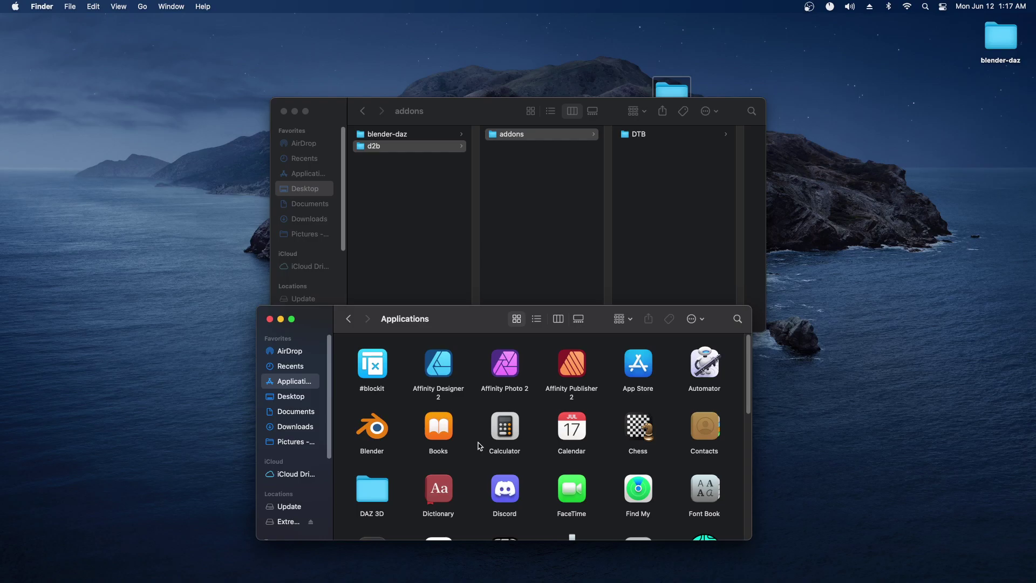
pyautogui.rightClick(373, 430)
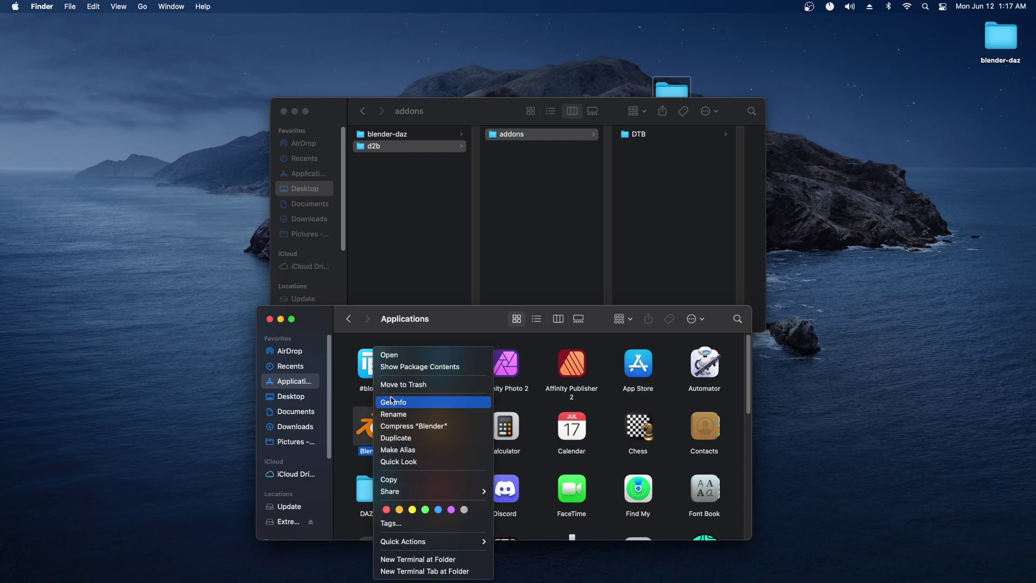
pyautogui.click(406, 367)
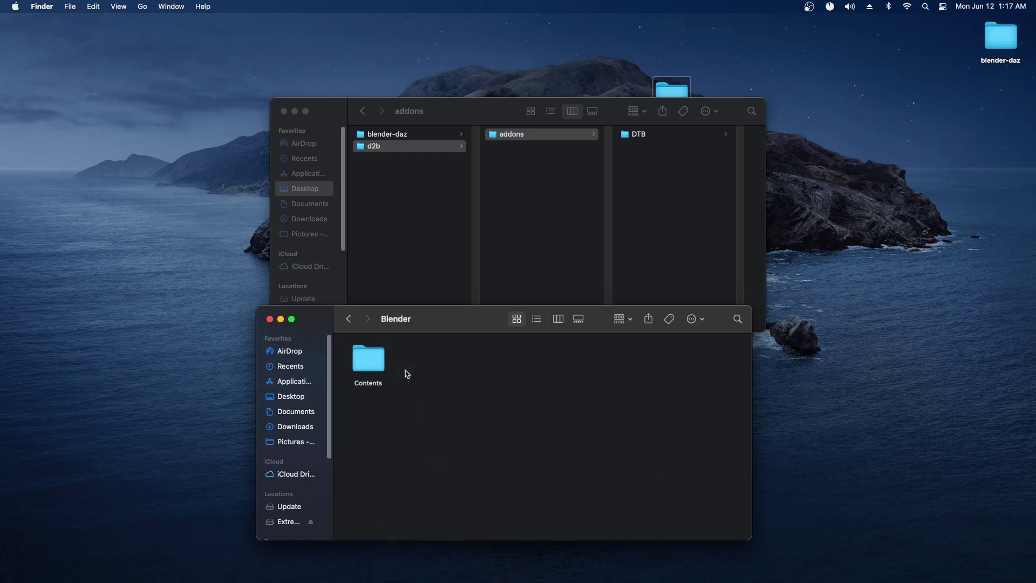
pyautogui.doubleClick(364, 364)
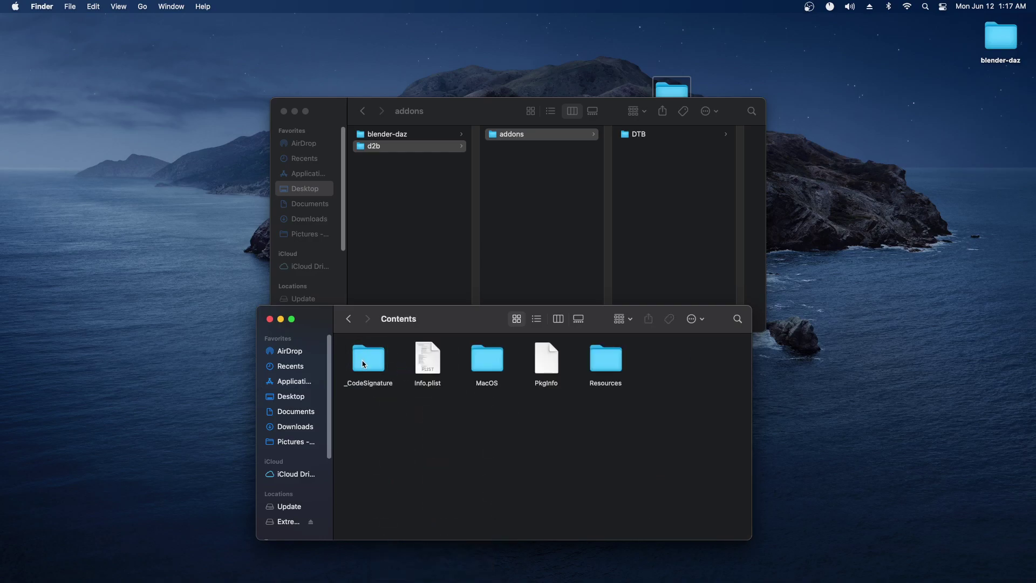
pyautogui.doubleClick(618, 366)
pyautogui.scroll(-1, 593, 372)
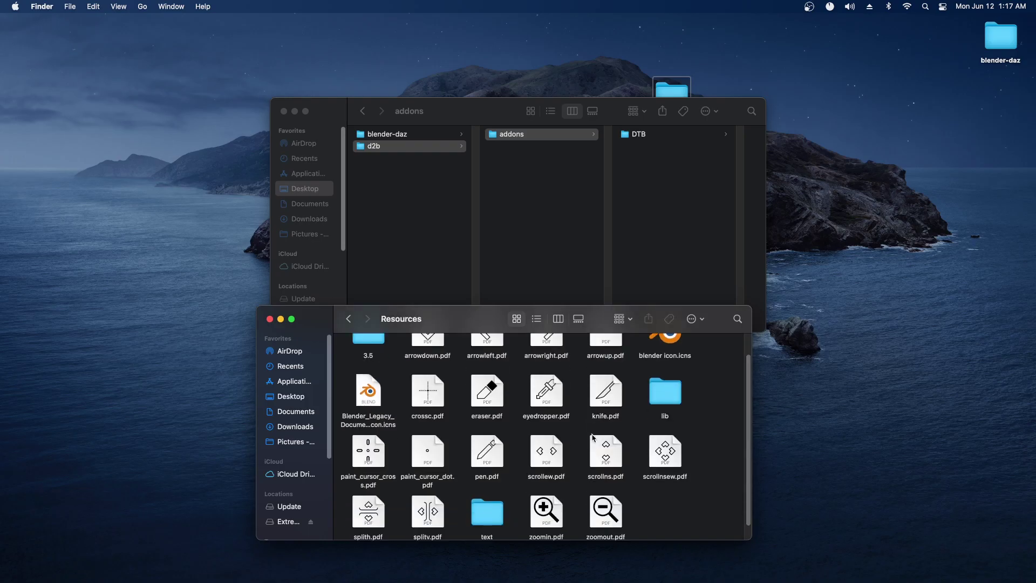
pyautogui.scroll(1, 485, 377)
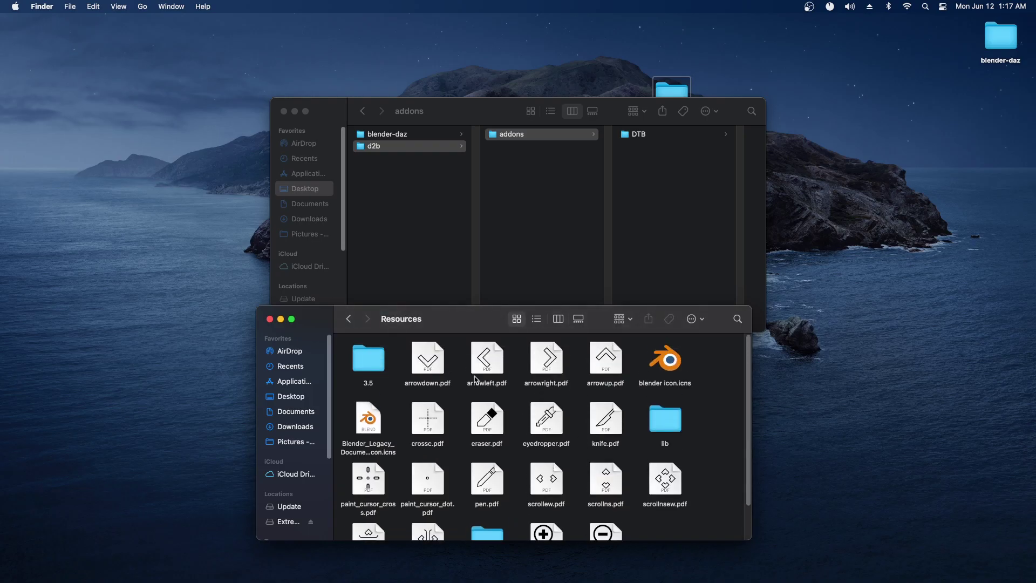
pyautogui.doubleClick(370, 367)
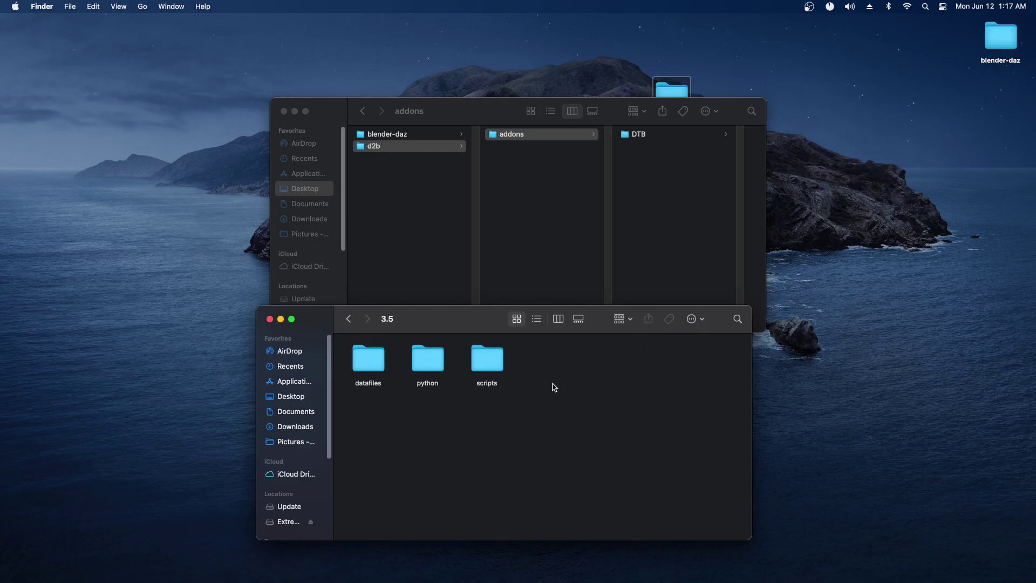
pyautogui.doubleClick(487, 361)
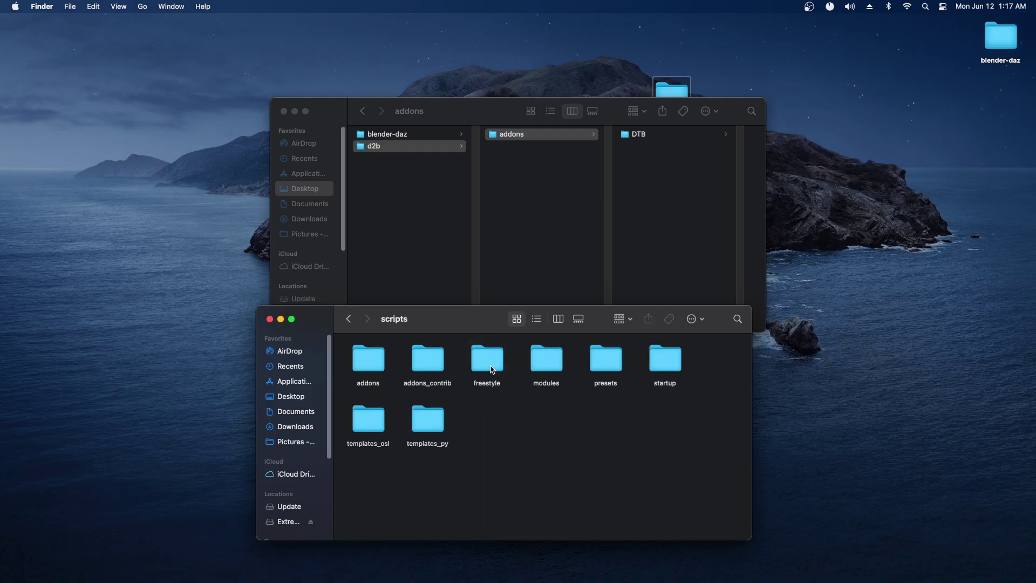
pyautogui.doubleClick(370, 361)
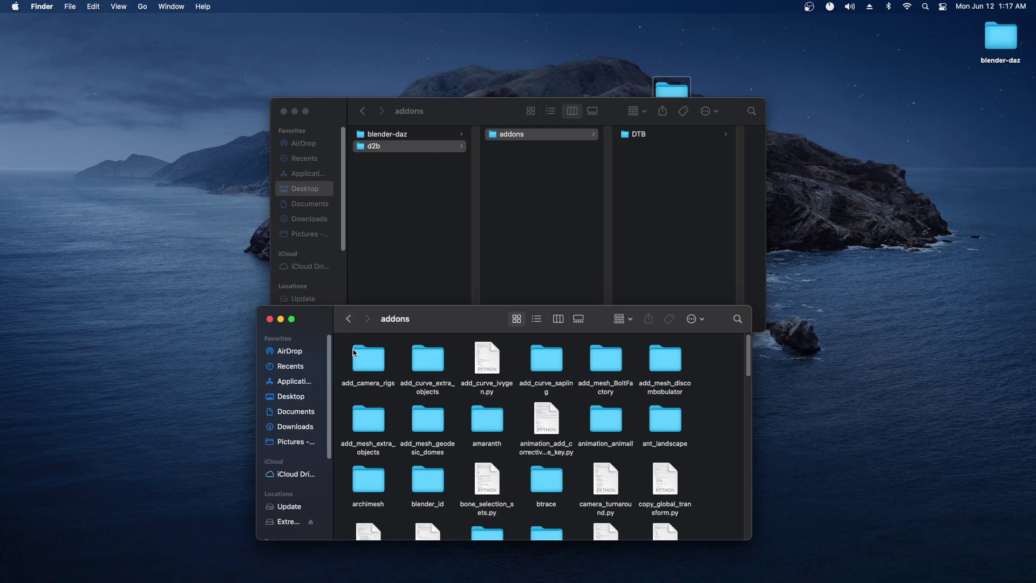
# - Move the DTB folder into Blender's 3.5 scripts addons folder and close both Finder windows
pyautogui.moveTo(434, 323); pyautogui.dragTo(370, 324)
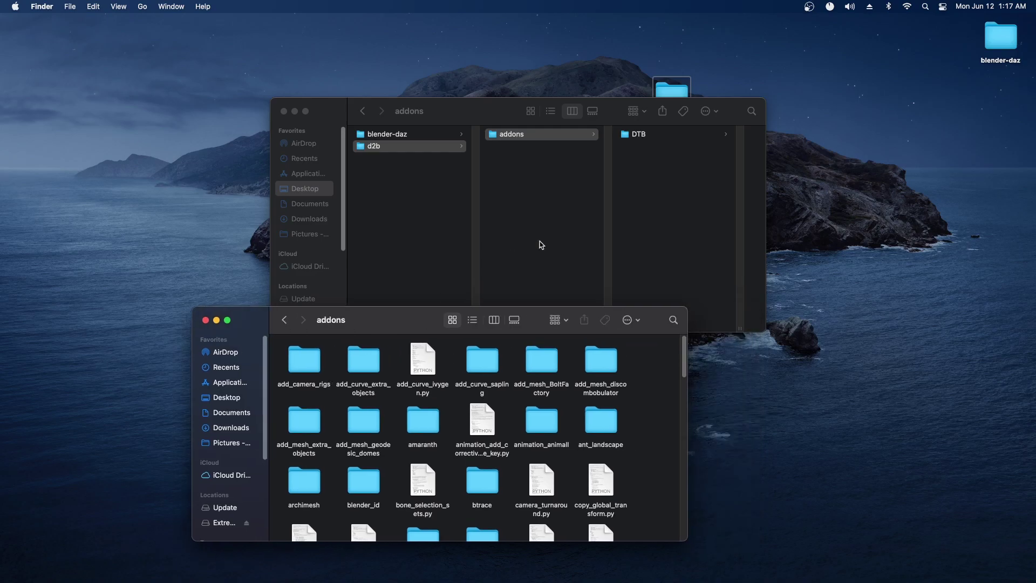
pyautogui.click(640, 134)
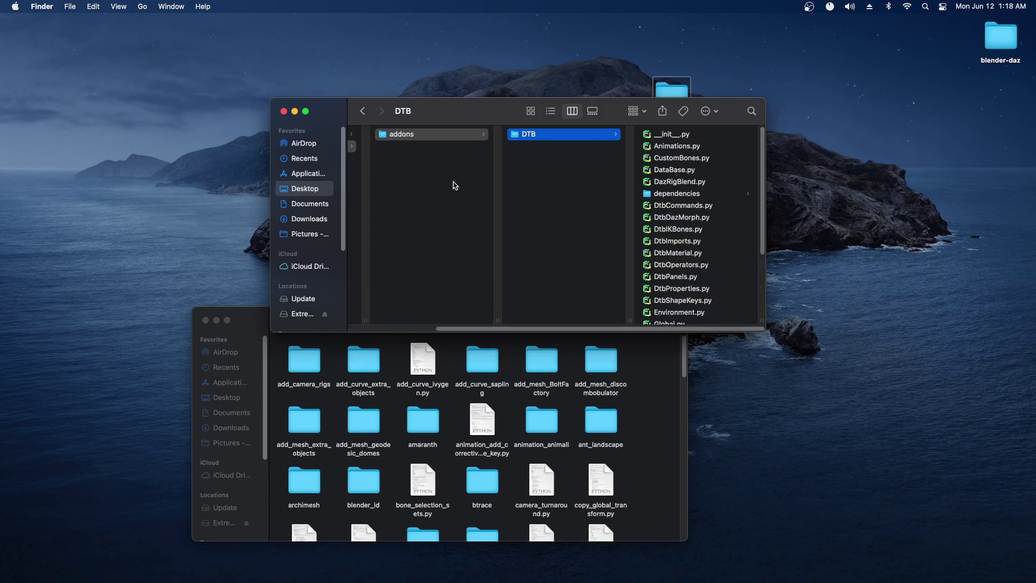
pyautogui.moveTo(481, 114); pyautogui.dragTo(656, 384)
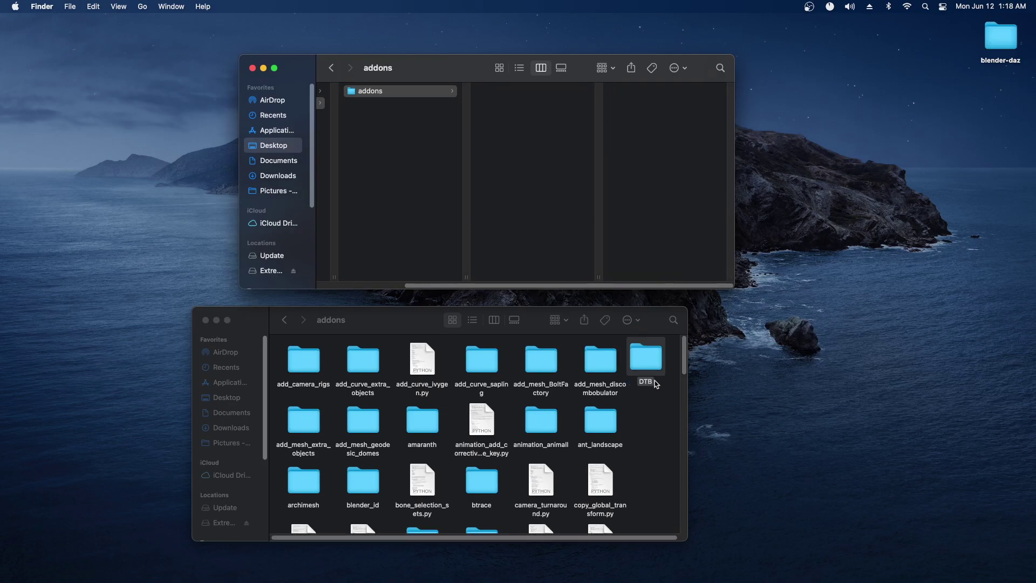
pyautogui.click(653, 404)
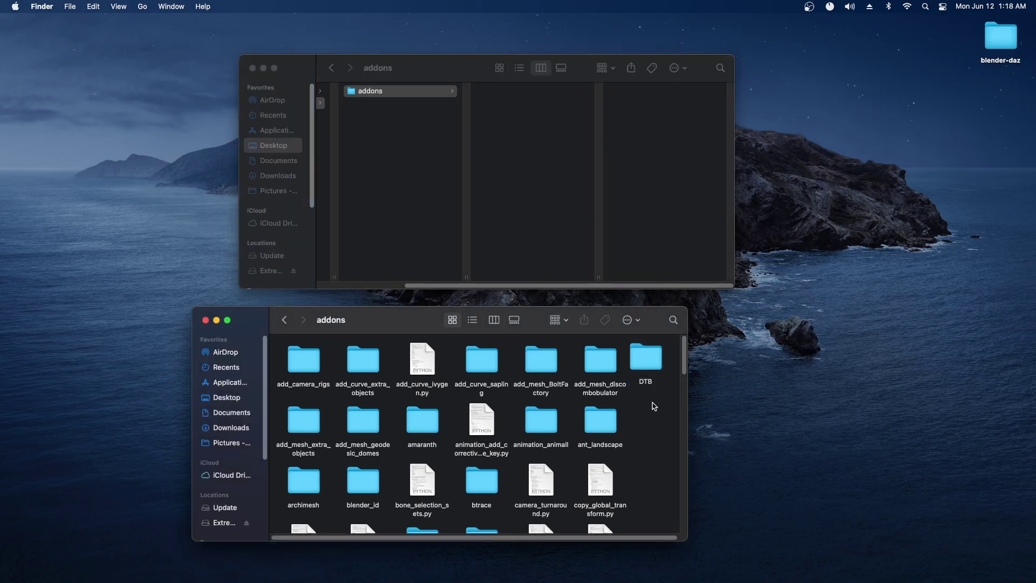
pyautogui.click(206, 320)
pyautogui.click(253, 68)
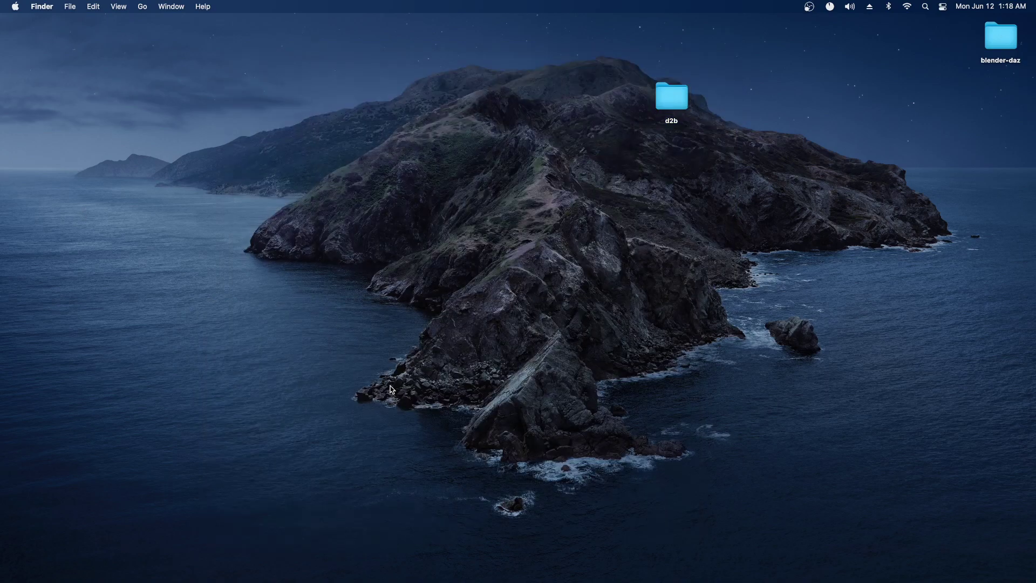
# - Launch Blender 3.5.1 from Applications and set its Dock icon to Keep in Dock
pyautogui.moveTo(474, 577)
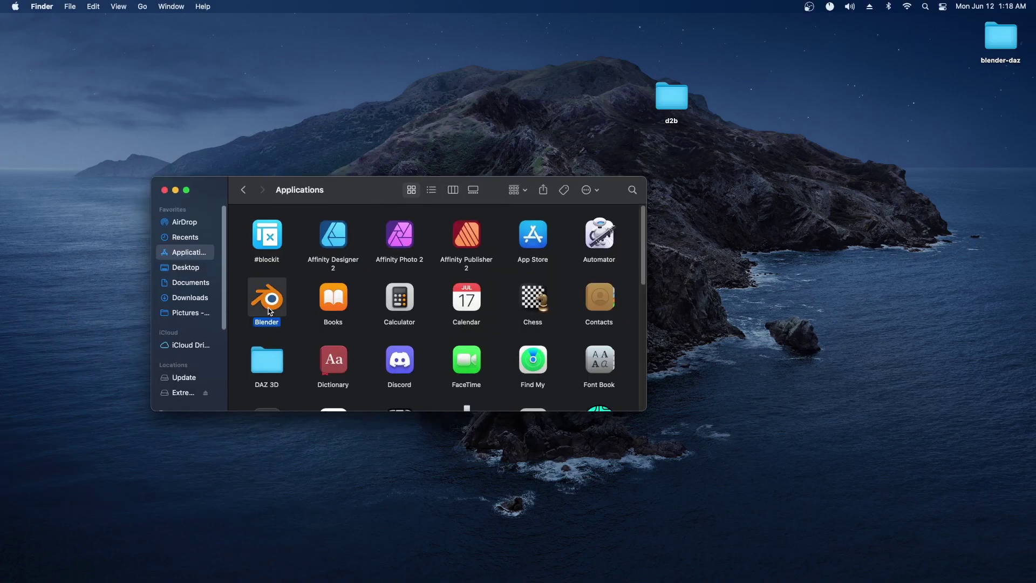
pyautogui.moveTo(409, 581)
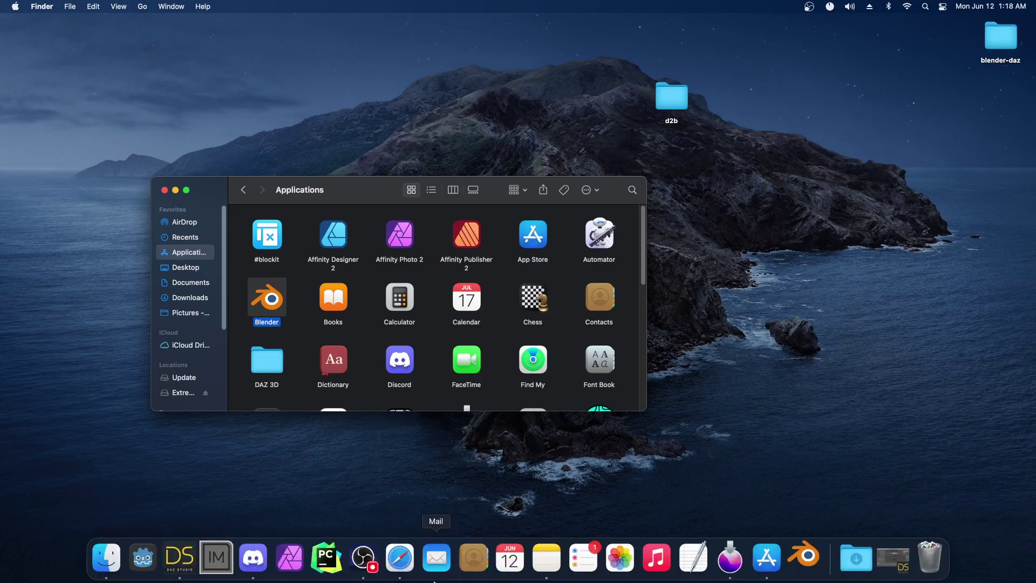
pyautogui.rightClick(806, 554)
pyautogui.moveTo(857, 471)
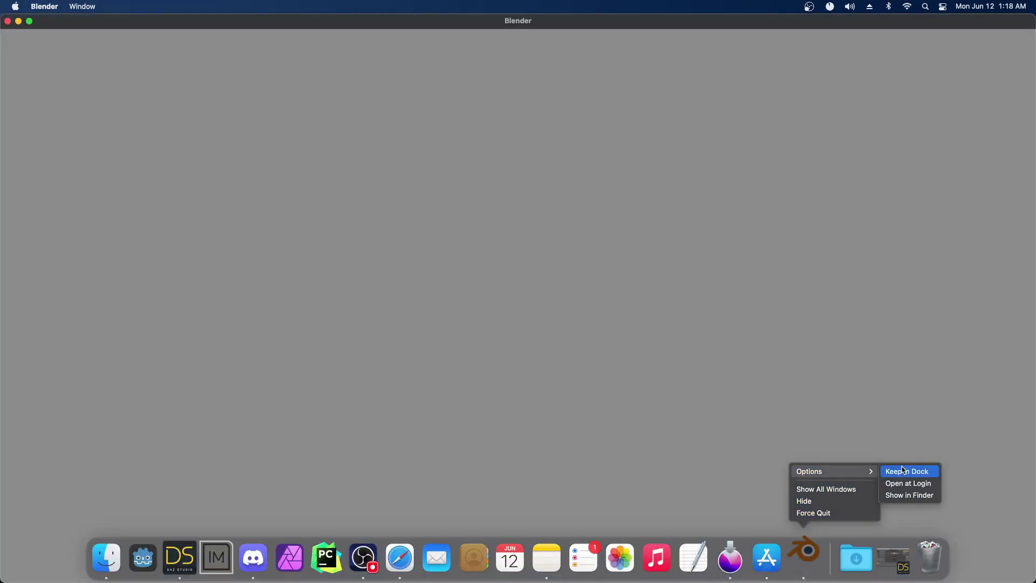
pyautogui.click(906, 472)
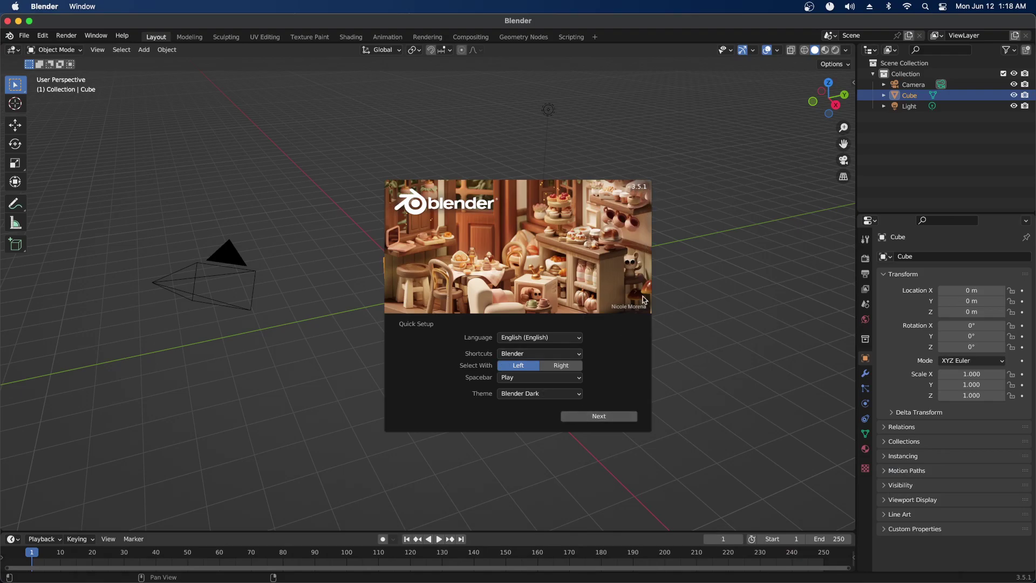
# - Dismiss Blender's splash screen and open Edit > Preferences
pyautogui.click(668, 358)
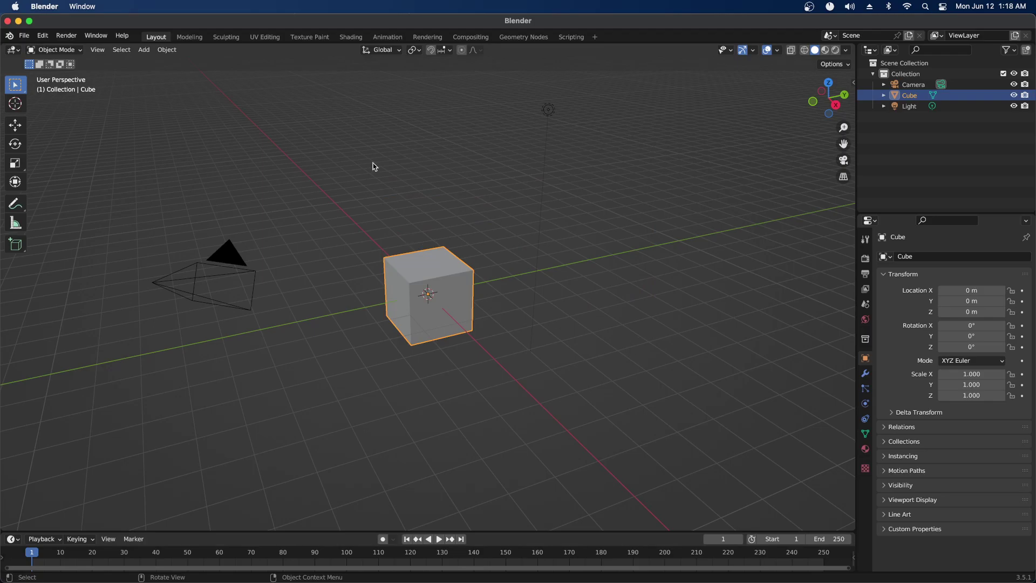
pyautogui.click(46, 7)
pyautogui.click(28, 36)
pyautogui.click(28, 36)
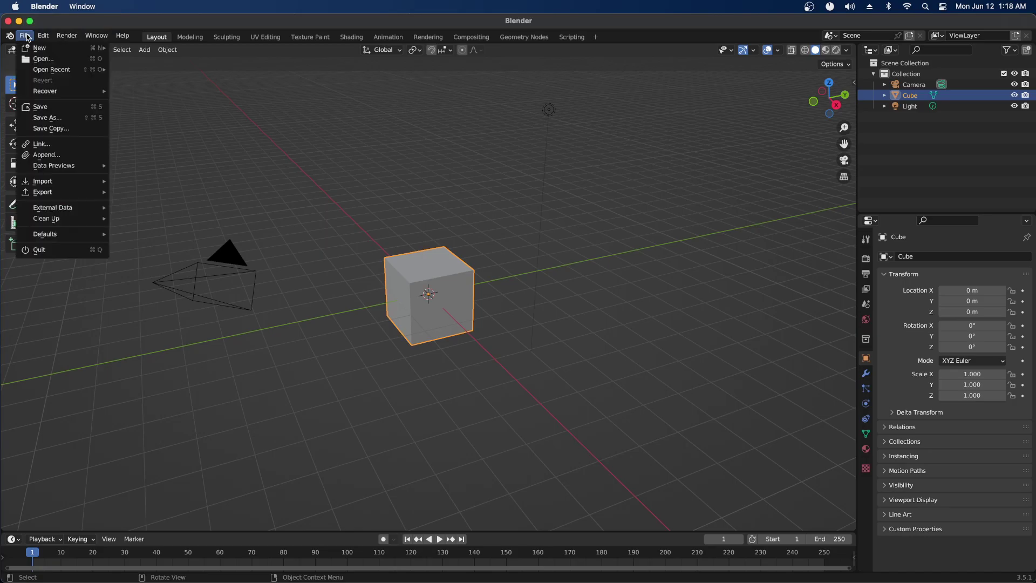
pyautogui.moveTo(42, 38)
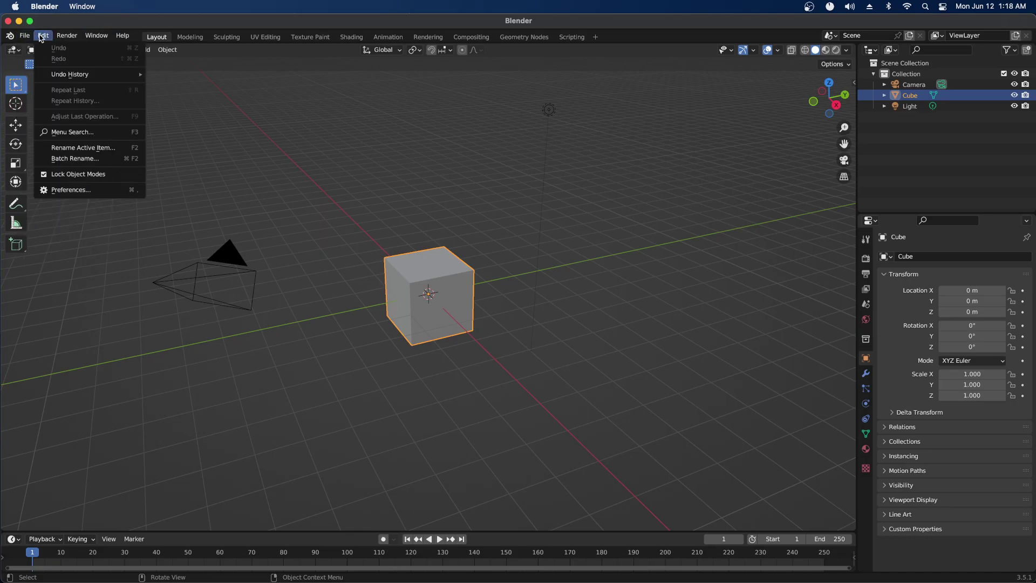
pyautogui.click(75, 193)
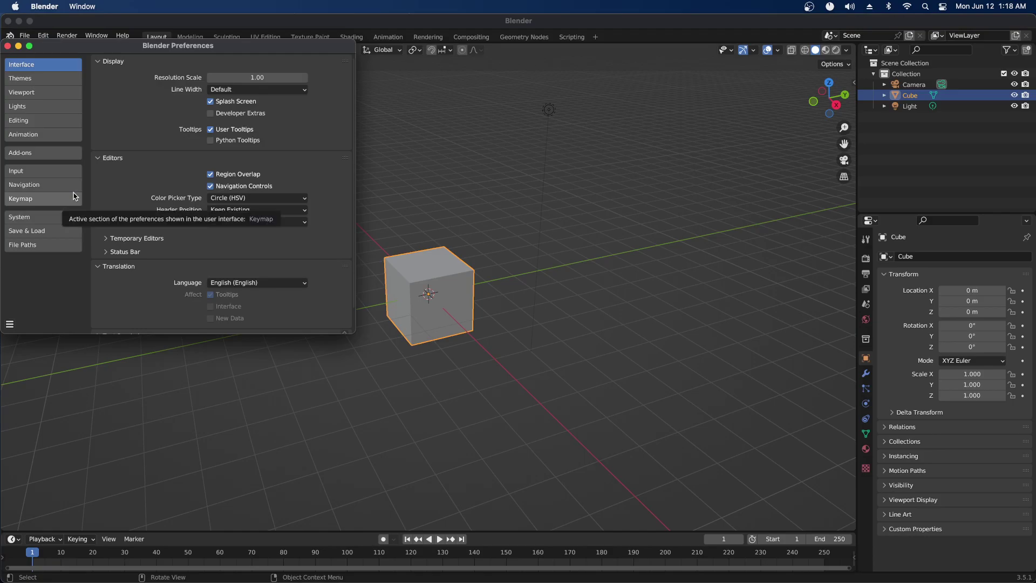
# - Search Add-ons for 'daz', enable Import-Export: DazToBlender, and close Preferences
pyautogui.click(43, 154)
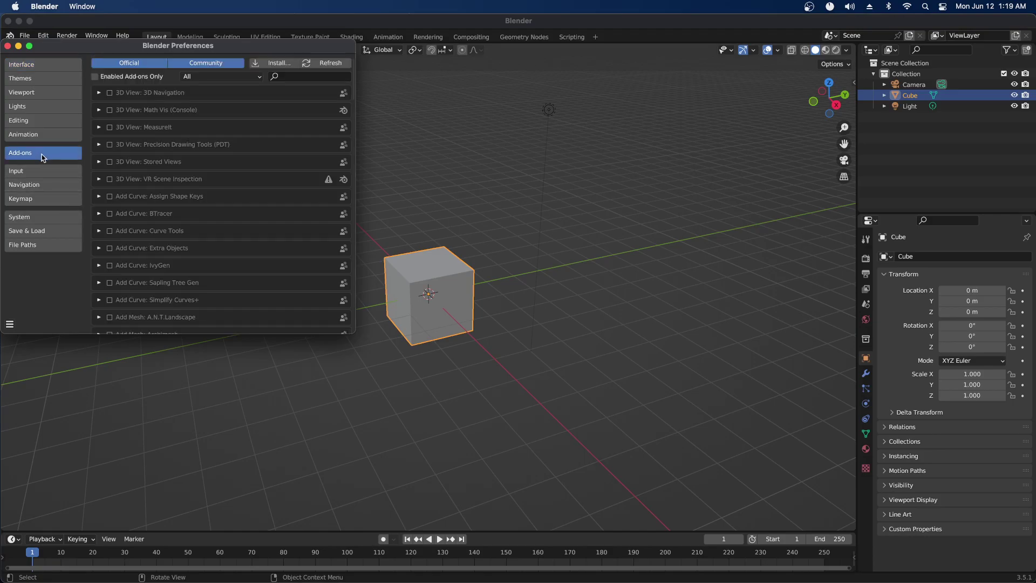
pyautogui.click(295, 75)
pyautogui.write('daz')
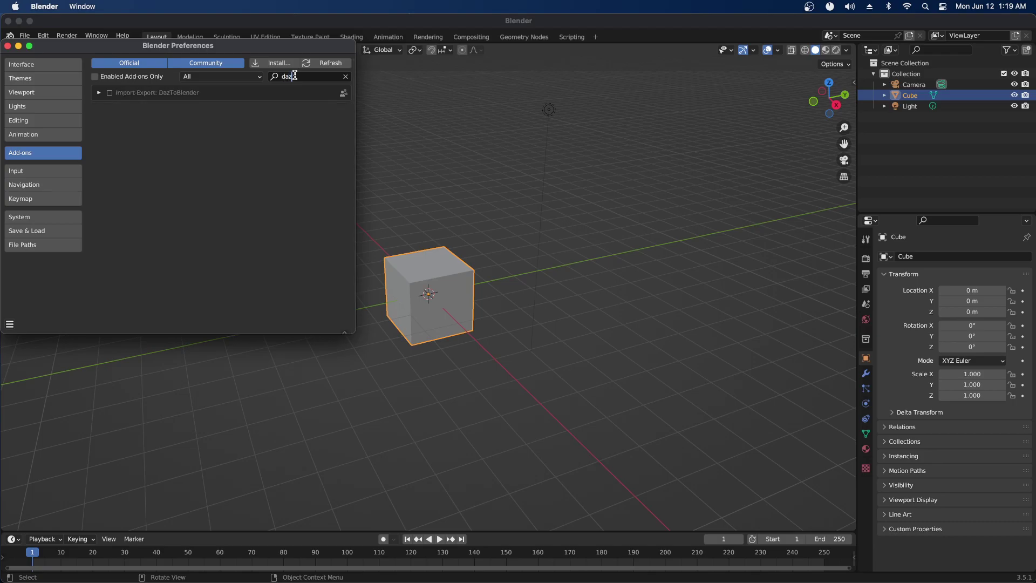
pyautogui.click(110, 93)
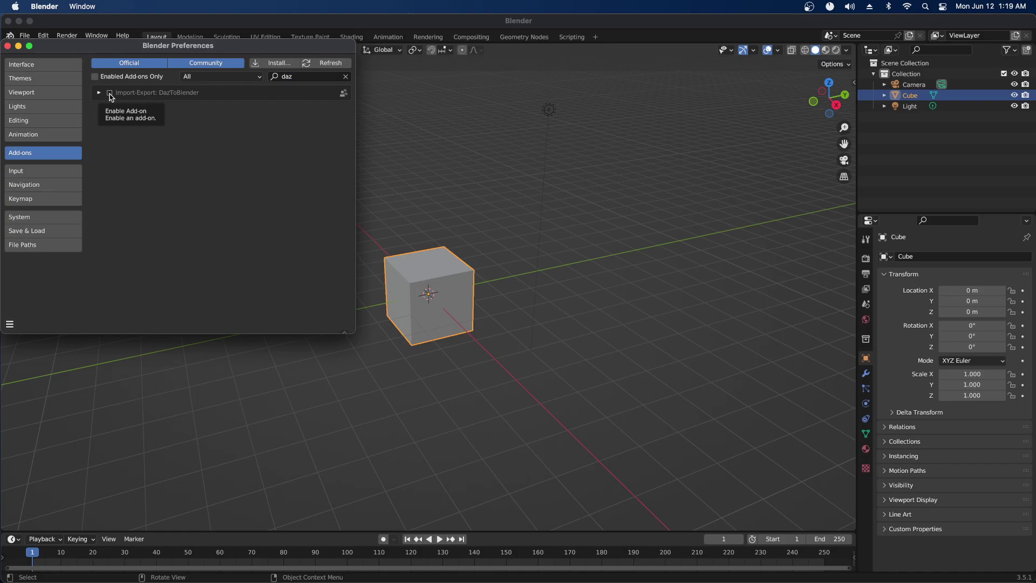
pyautogui.click(110, 94)
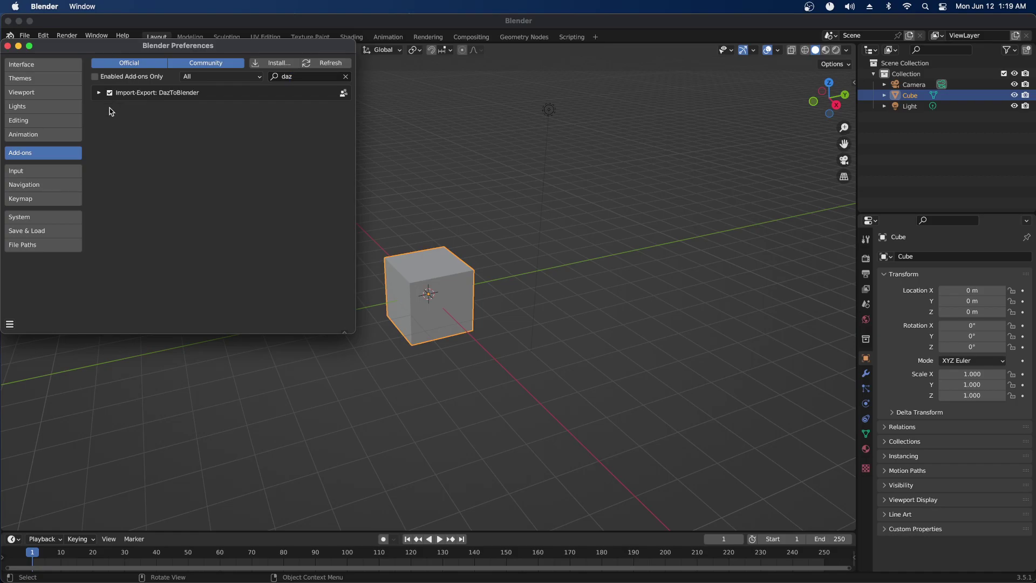
pyautogui.click(8, 46)
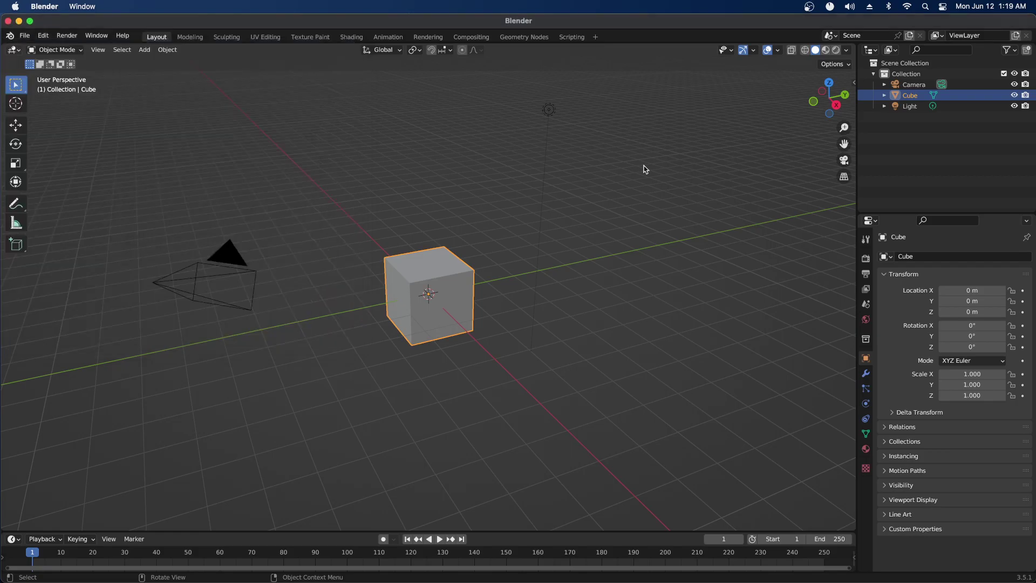
# - Open Blender's viewport sidebar and switch it to the Daz To Blender tab
pyautogui.click(854, 83)
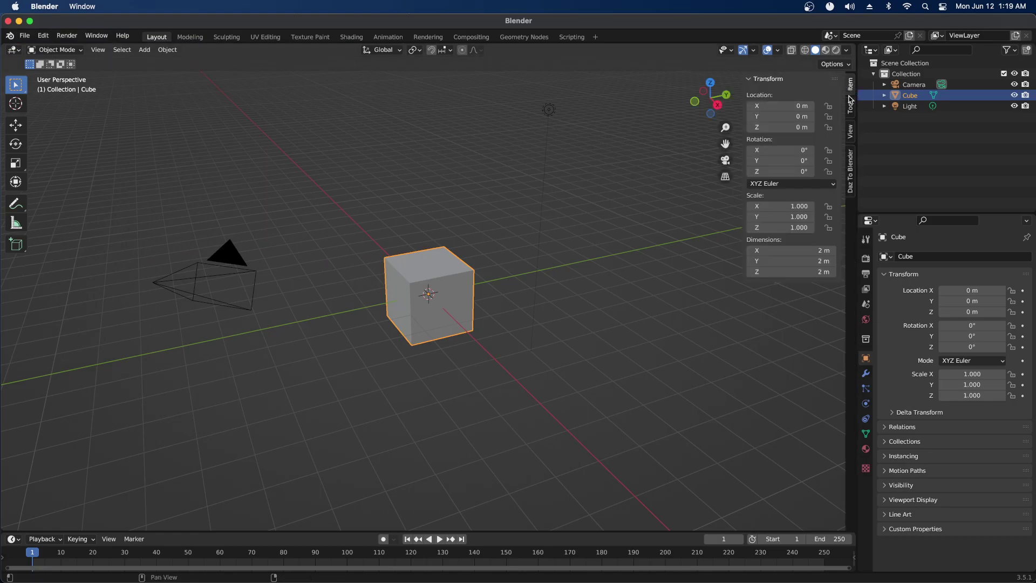
pyautogui.click(851, 159)
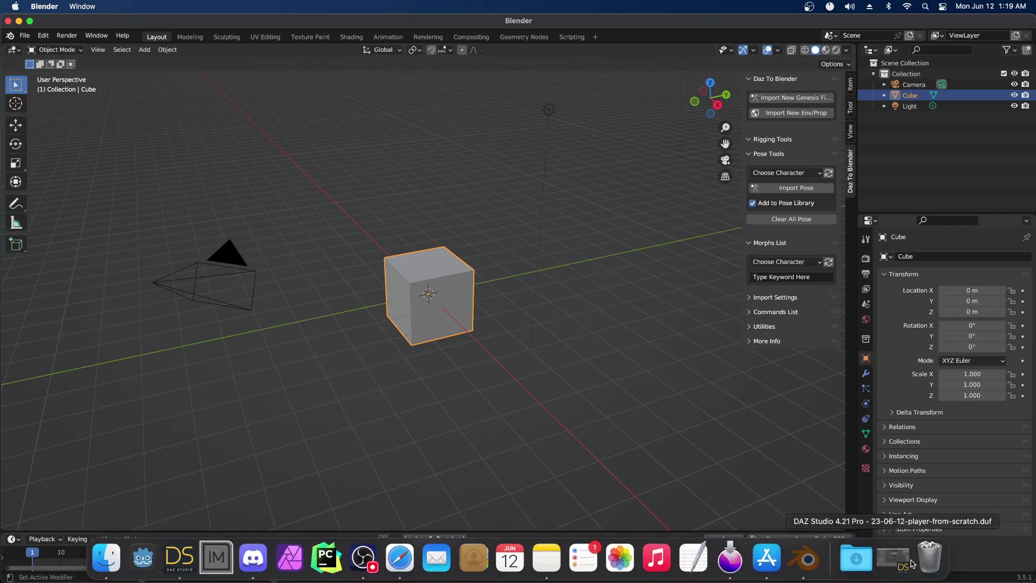
# - Export the figure via File > Send To > Daz To Blender with Export Morphs and Bake Subdivision, then dismiss the completion alert
pyautogui.click(898, 564)
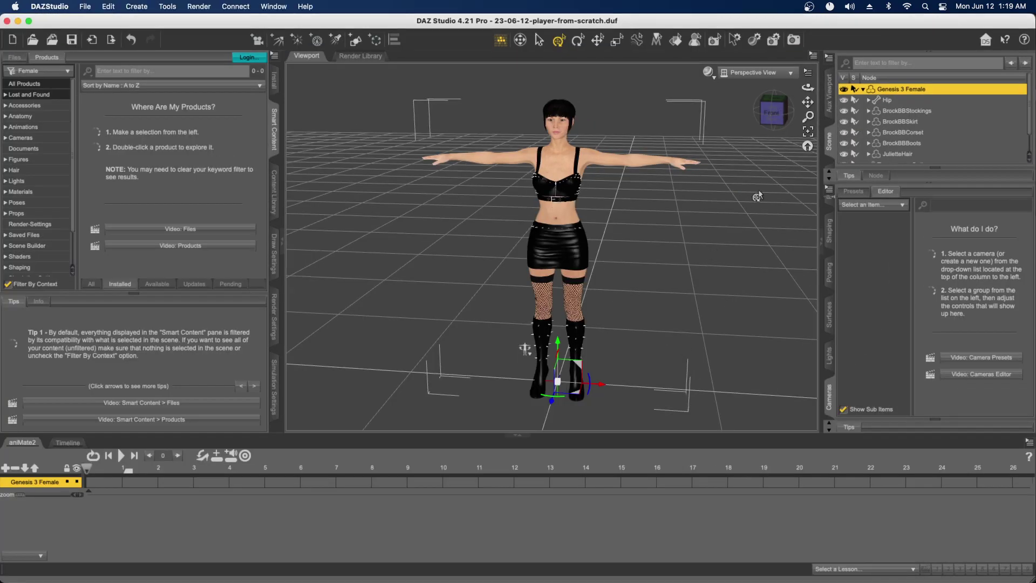
pyautogui.click(85, 7)
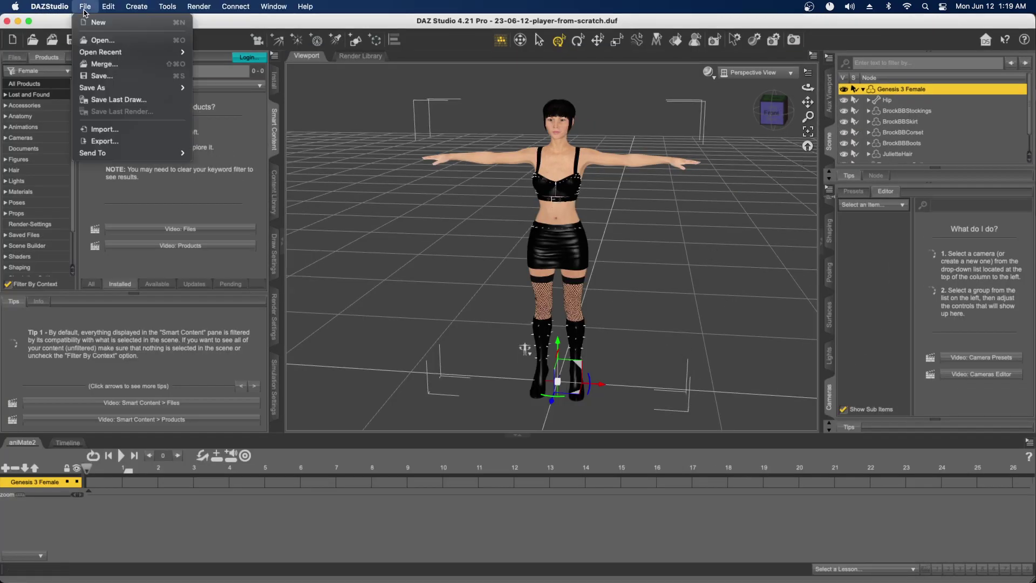
pyautogui.moveTo(106, 151)
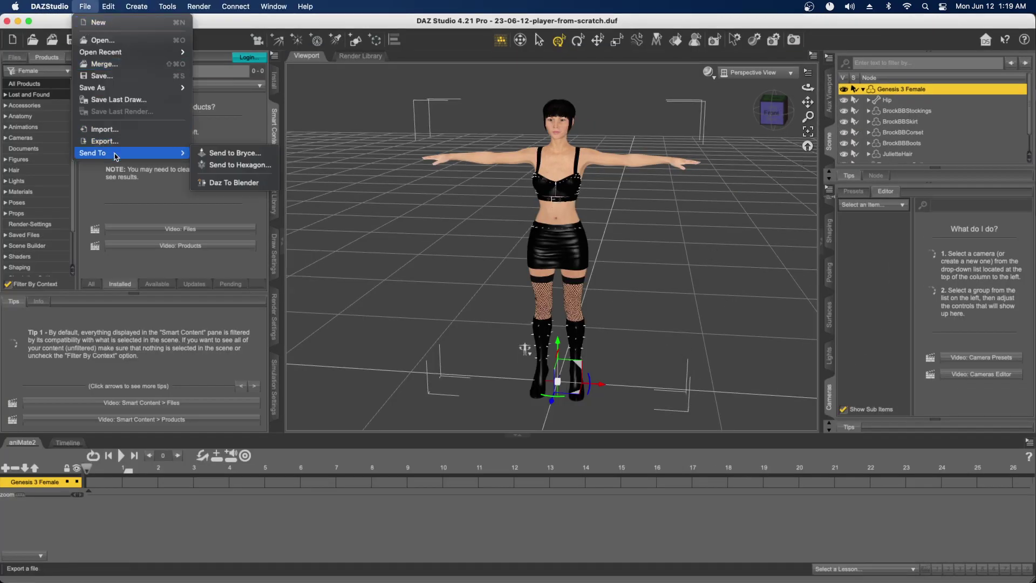
pyautogui.click(220, 184)
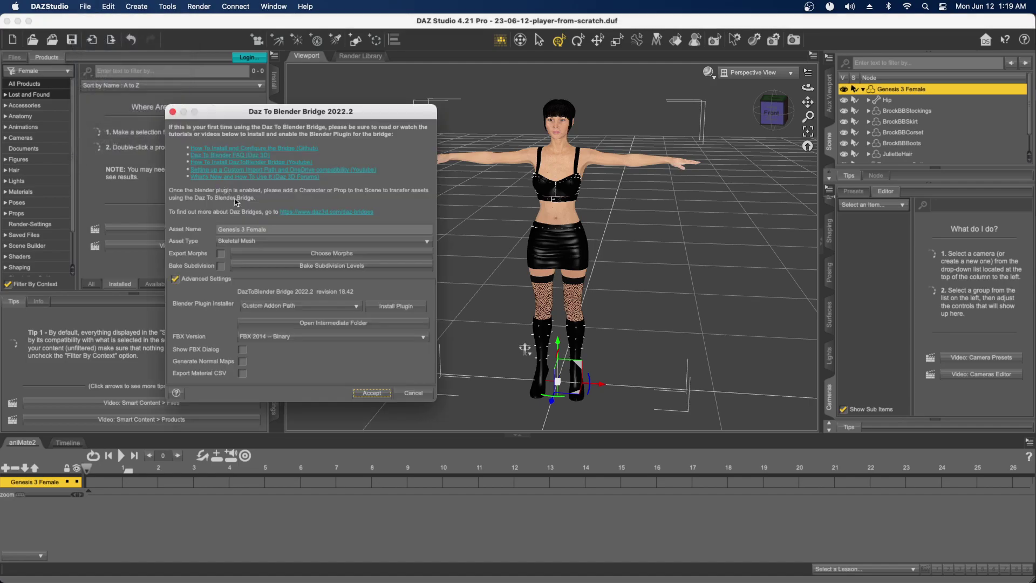
pyautogui.click(219, 253)
pyautogui.click(220, 266)
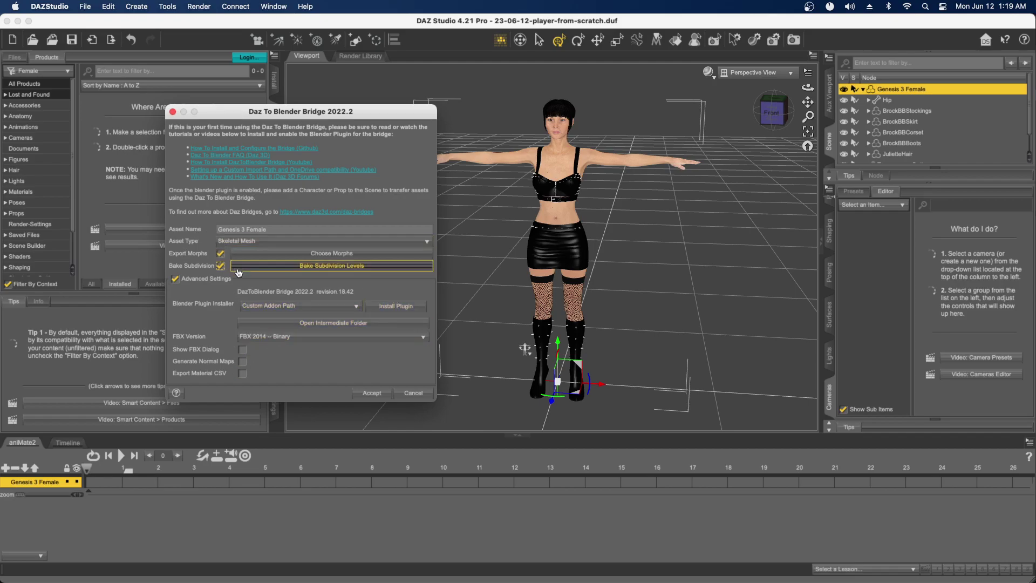
pyautogui.click(372, 393)
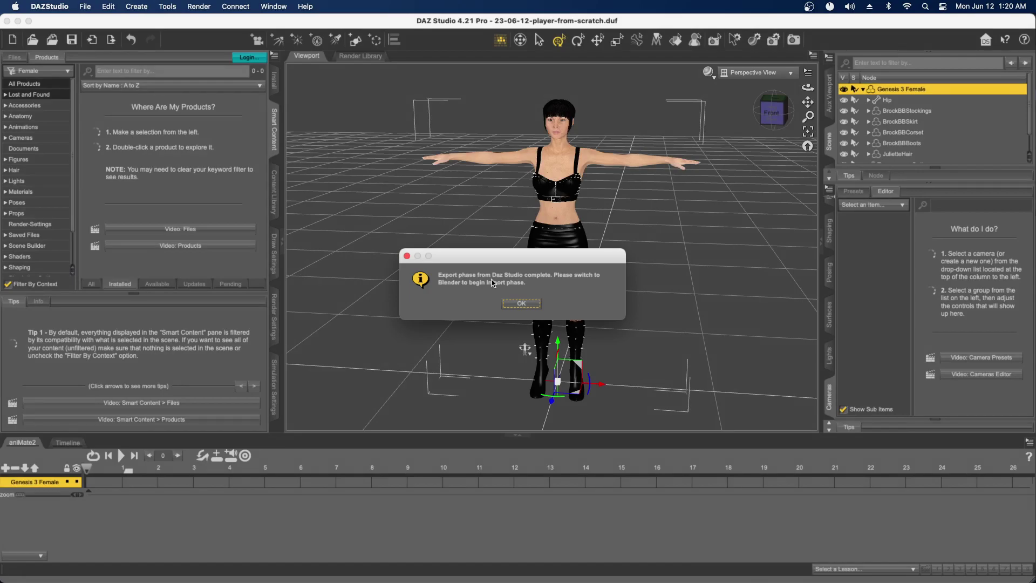
pyautogui.click(519, 305)
# - Back in Blender, delete the default cube and glance at the available character list
pyautogui.click(18, 22)
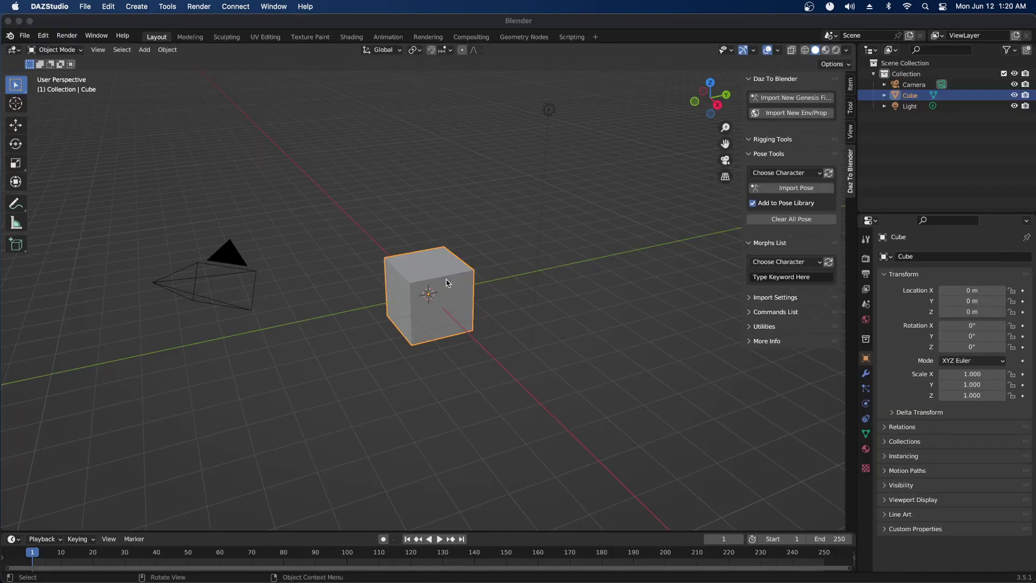
pyautogui.press('Delete')
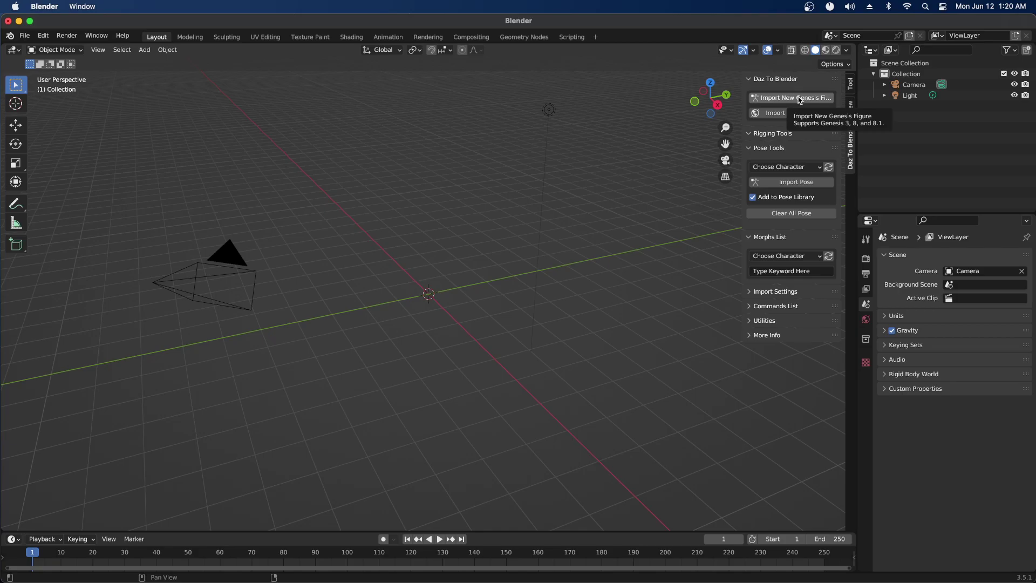
pyautogui.click(817, 167)
pyautogui.click(819, 168)
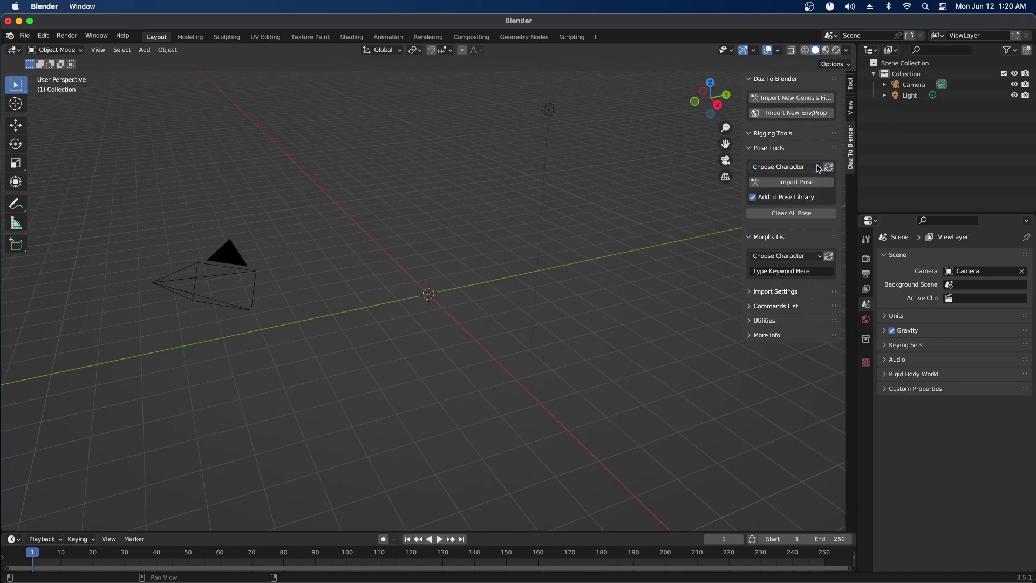
# - Import the new Genesis figure and allow access to the removable volume
pyautogui.click(798, 100)
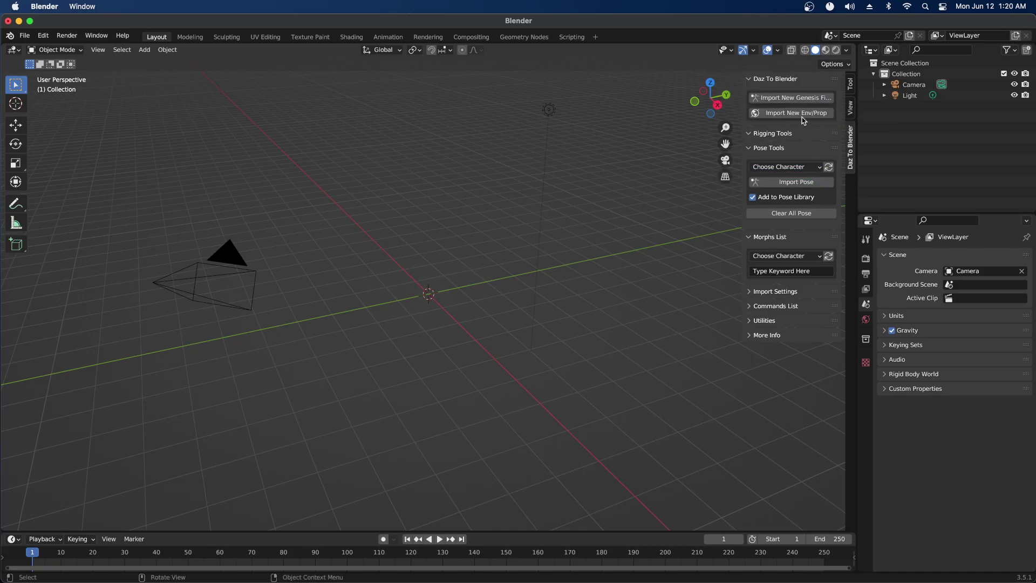
pyautogui.click(762, 98)
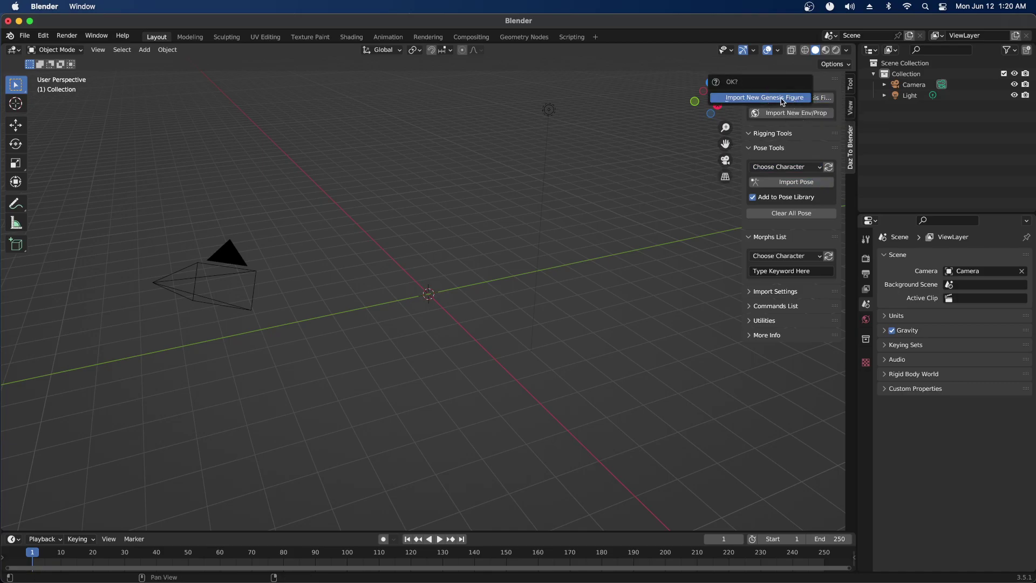
pyautogui.click(777, 99)
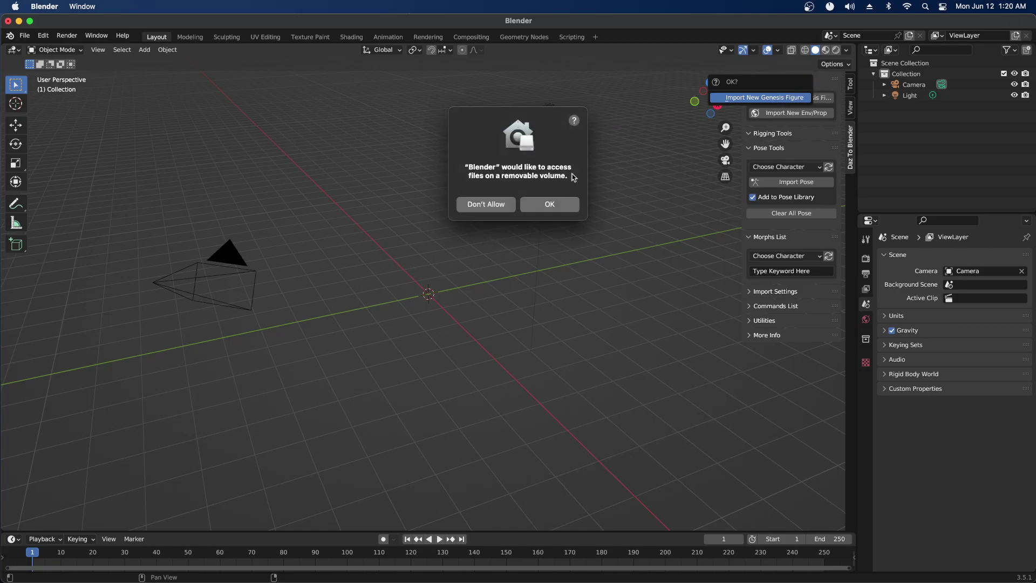
pyautogui.click(555, 204)
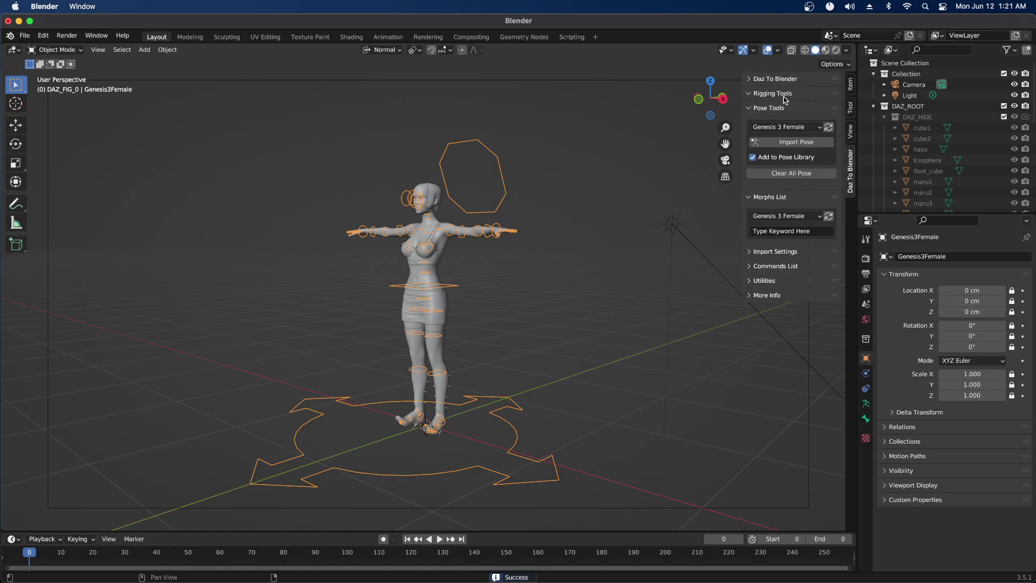
pyautogui.moveTo(701, 105)
pyautogui.mouseDown()
pyautogui.moveTo(726, 107)
pyautogui.moveTo(614, 108)
pyautogui.moveTo(703, 106)
pyautogui.mouseUp()
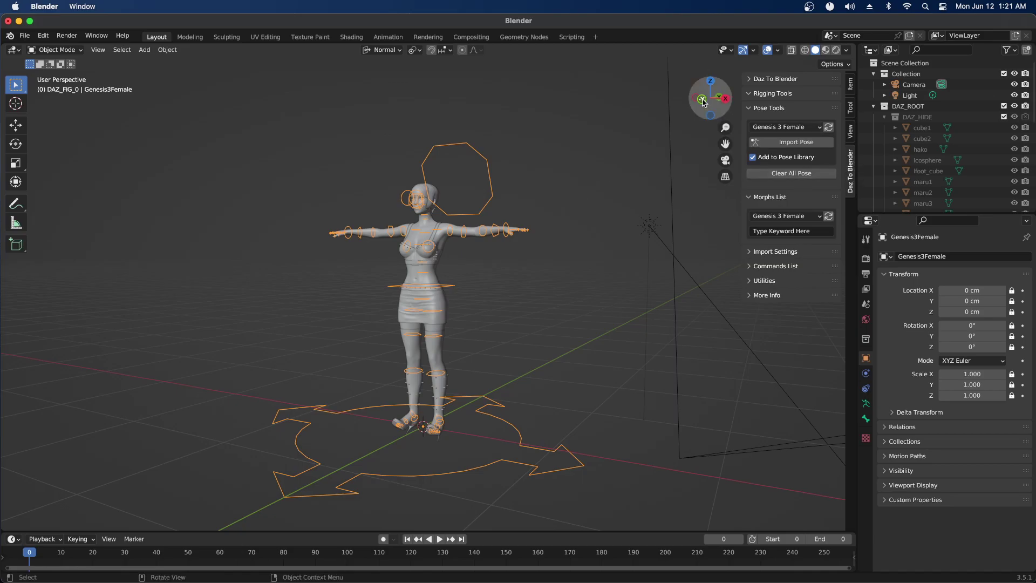
pyautogui.moveTo(703, 102); pyautogui.dragTo(706, 103)
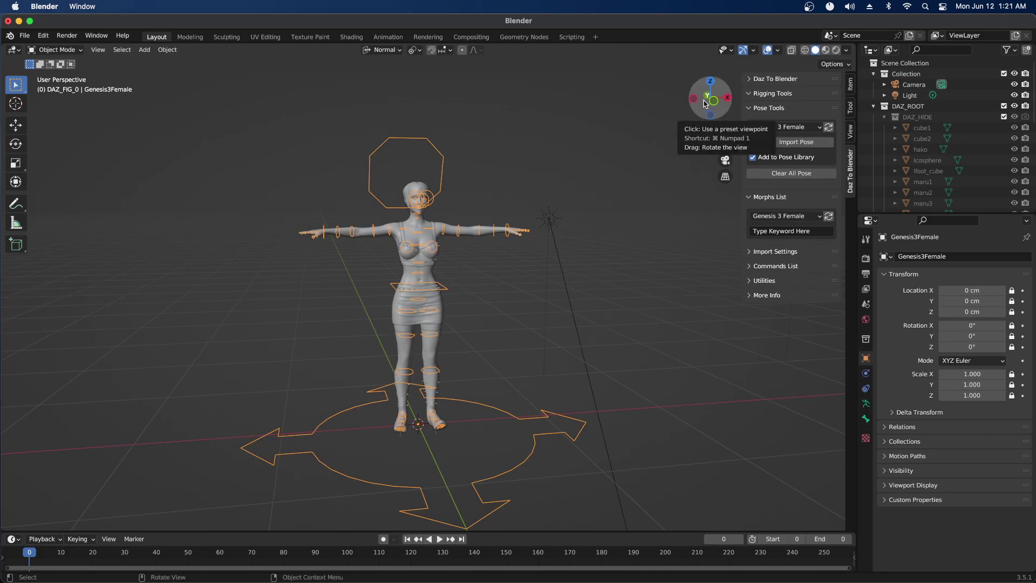
pyautogui.moveTo(704, 103); pyautogui.dragTo(688, 104)
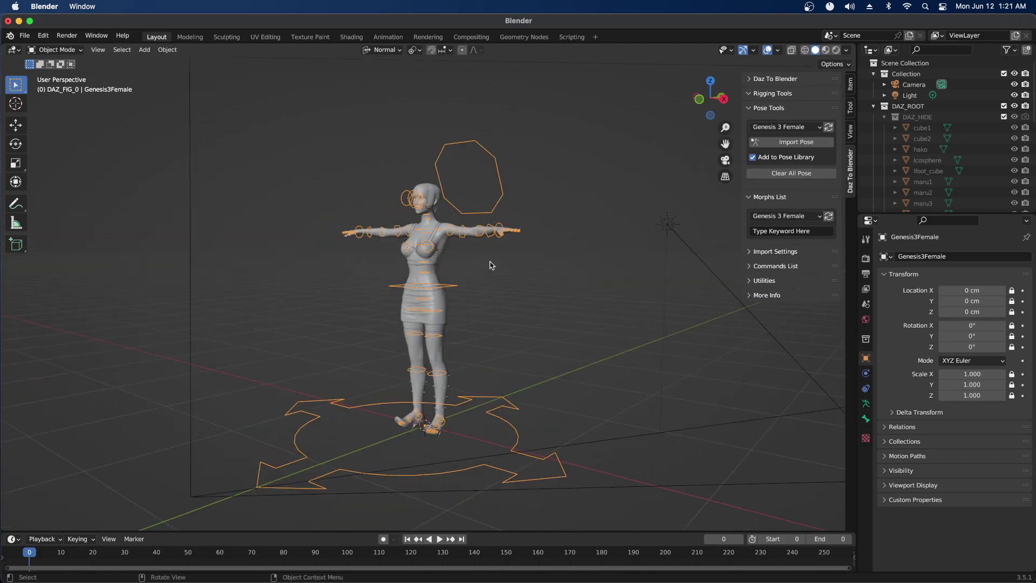